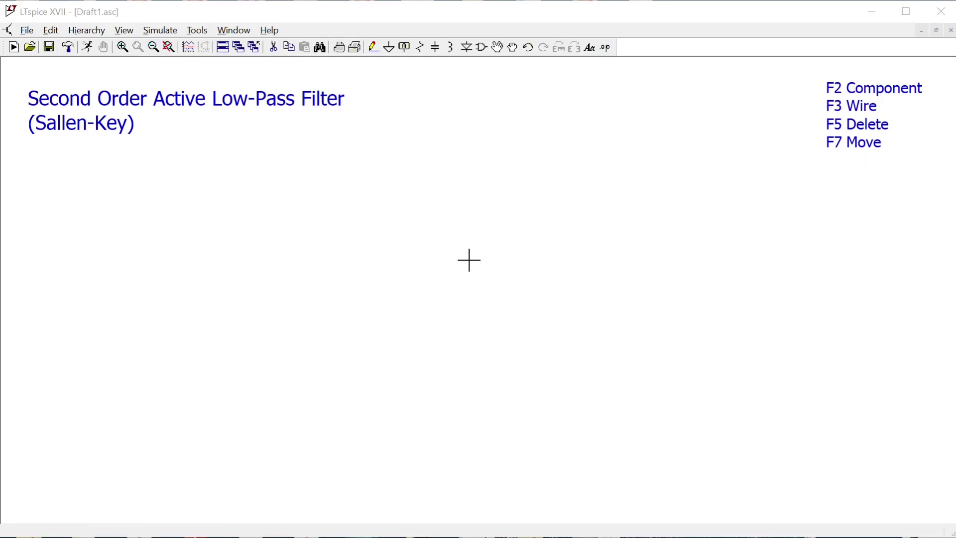
- Place an opamp2 symbol from the Opamps library in the middle of the schematic
key(F2)
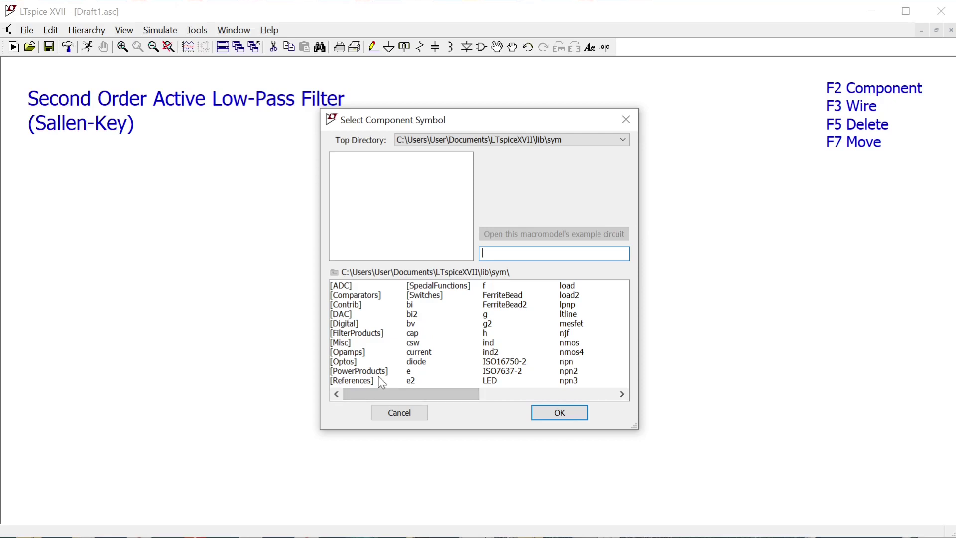
double_click(354, 355)
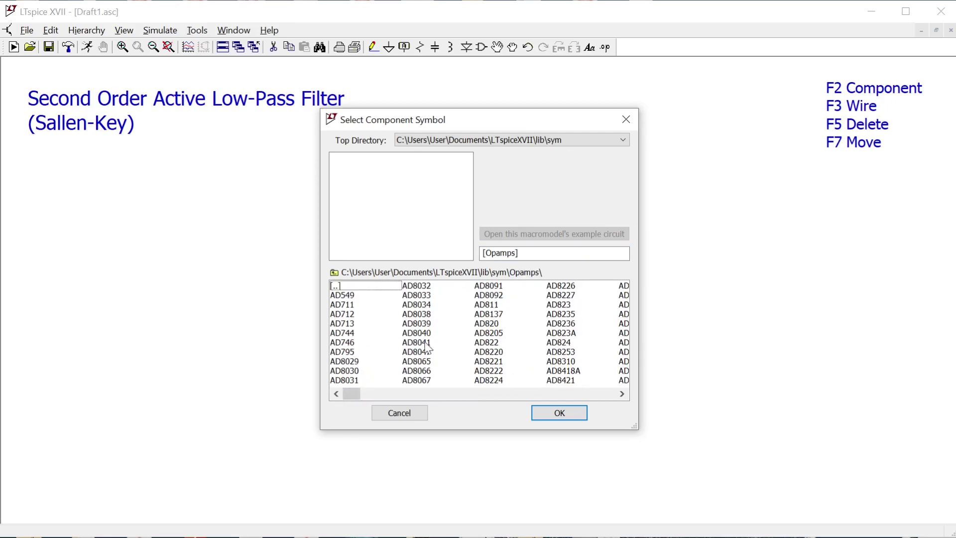
drag(354, 394, 608, 399)
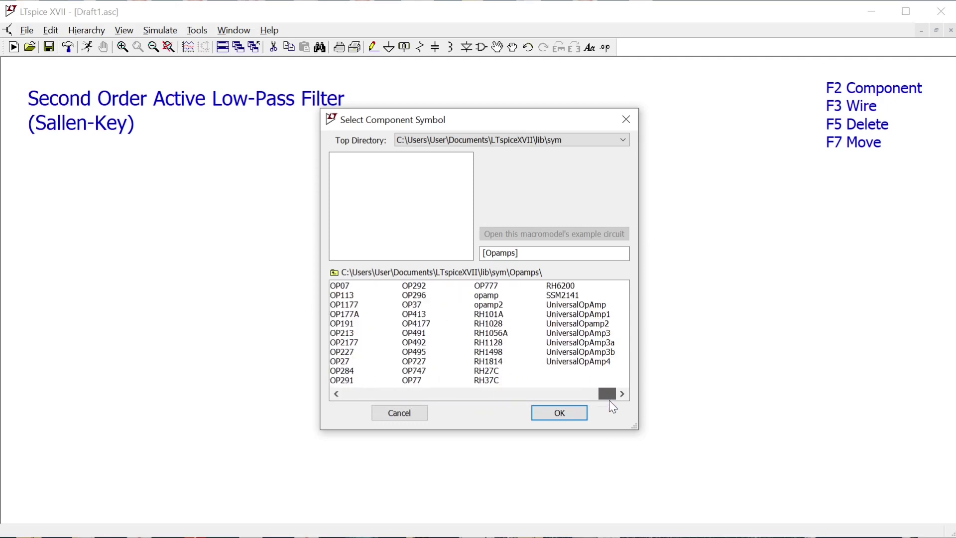
click(486, 296)
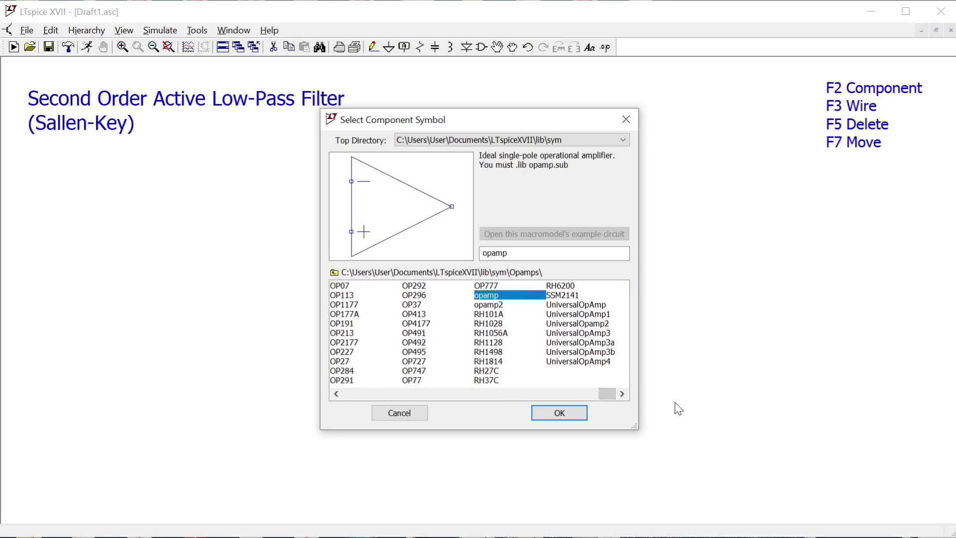
click(500, 305)
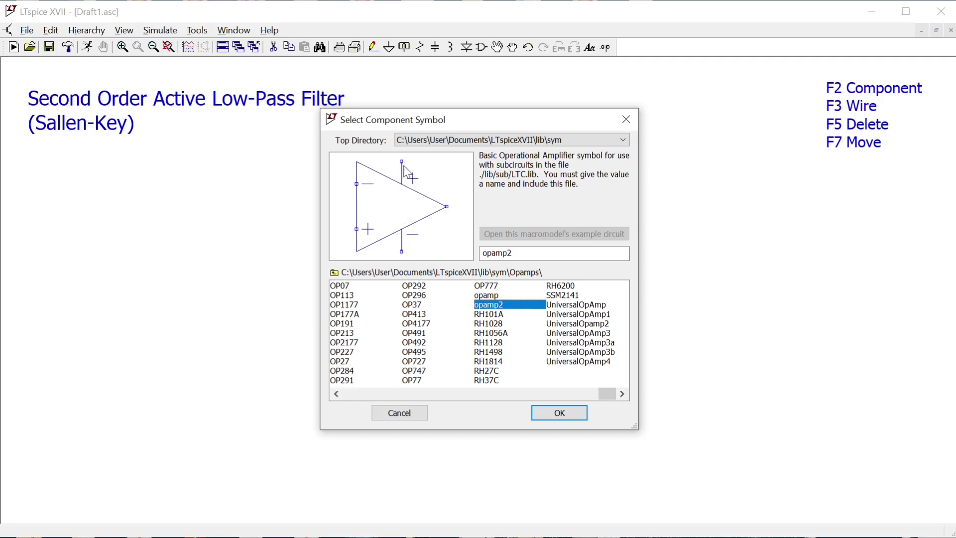
click(483, 296)
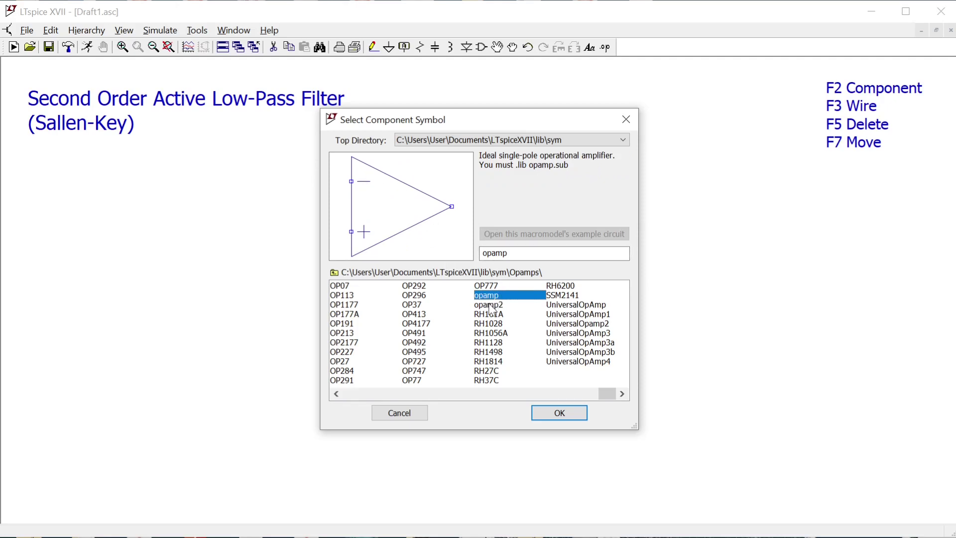
click(489, 304)
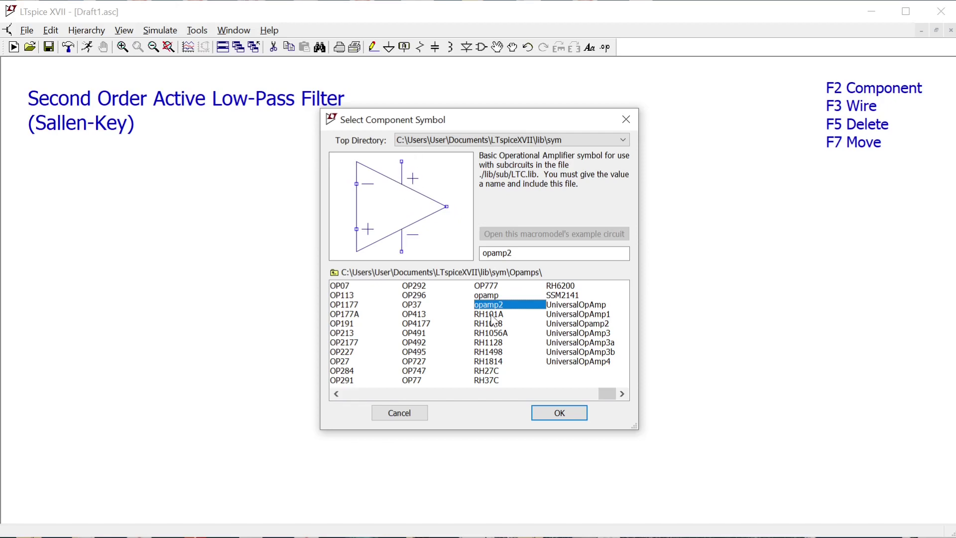
click(559, 412)
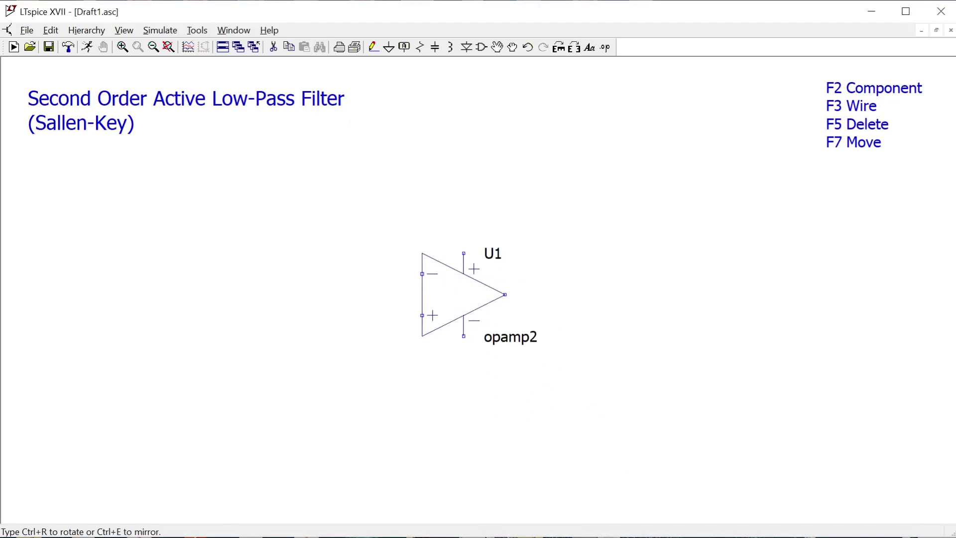
click(463, 315)
key(Escape)
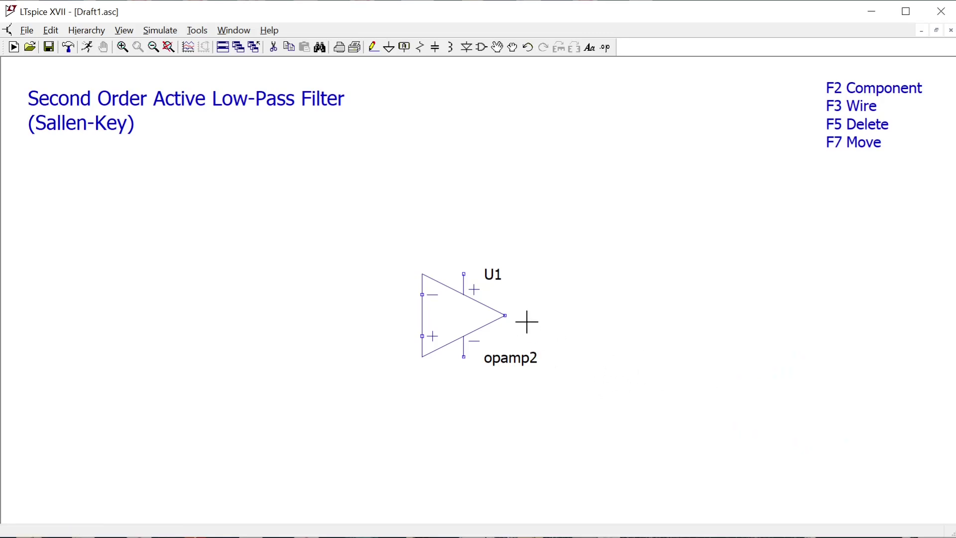
- Place two horizontal res resistors in a row on the input side of the op-amp
key(F2)
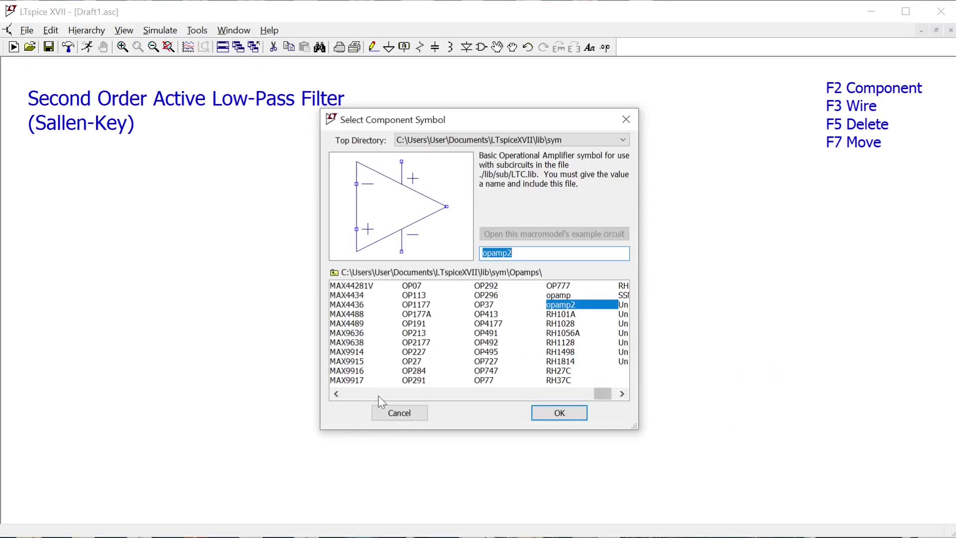
drag(607, 396, 348, 396)
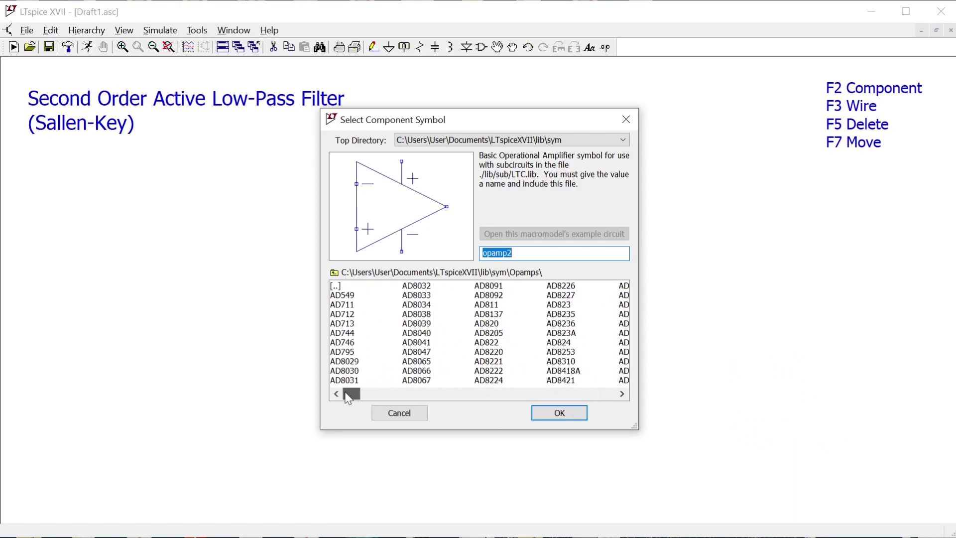
double_click(336, 286)
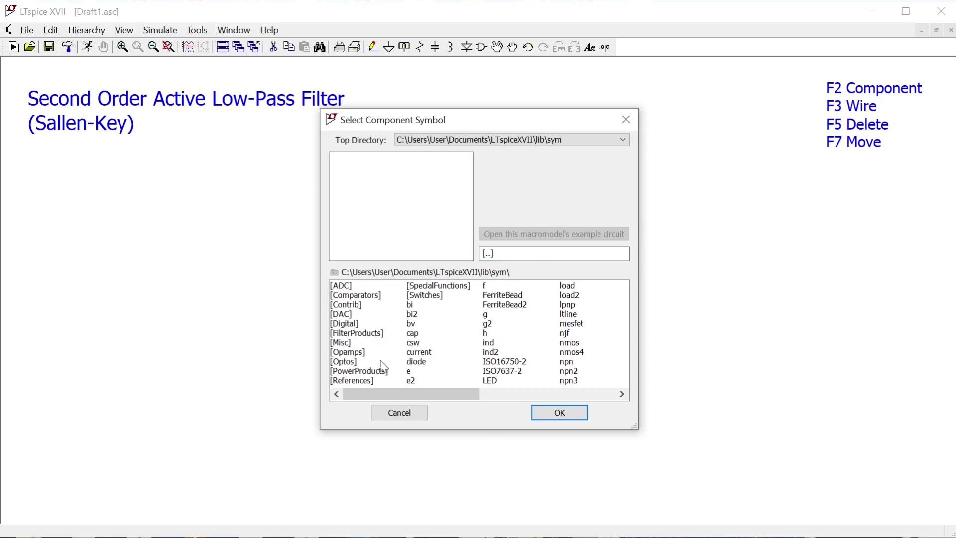
drag(375, 400, 466, 401)
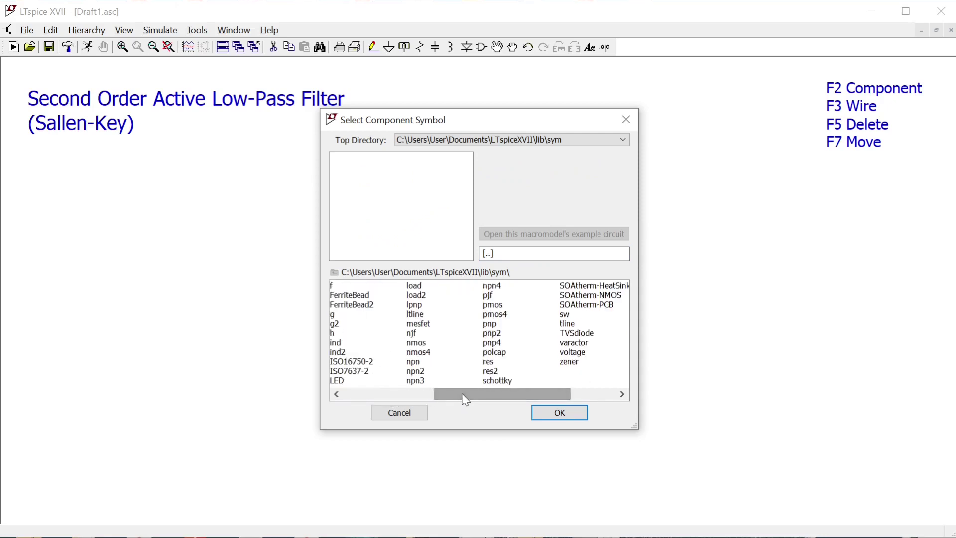
click(493, 362)
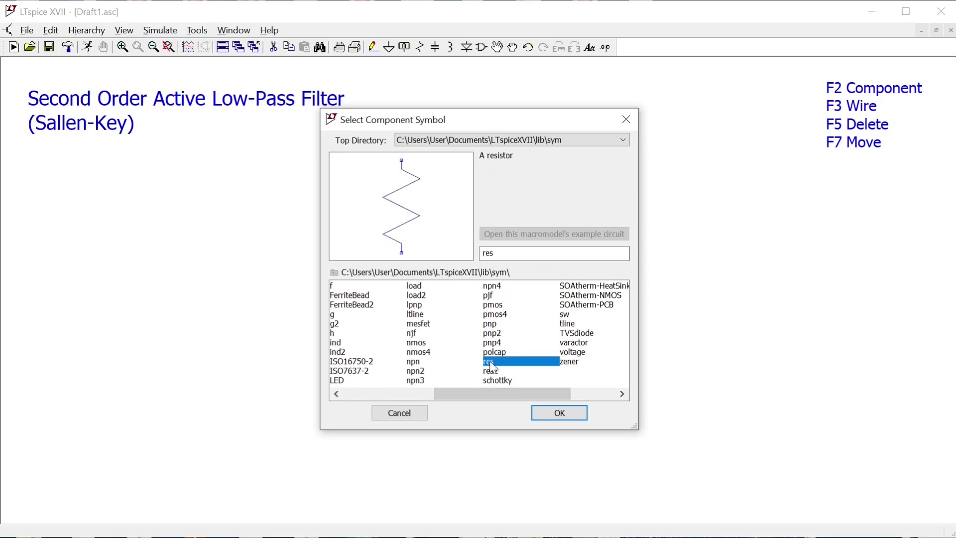
click(553, 412)
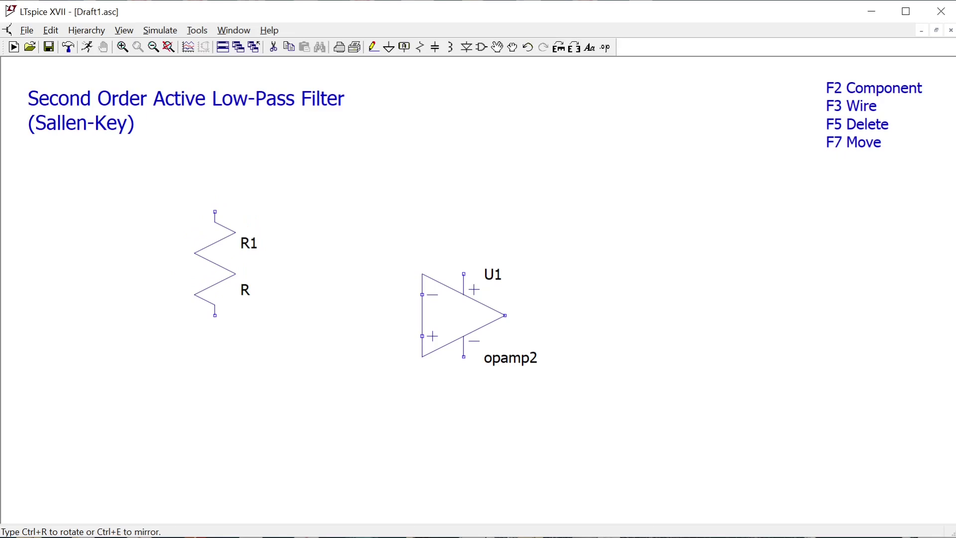
key(ctrl+r)
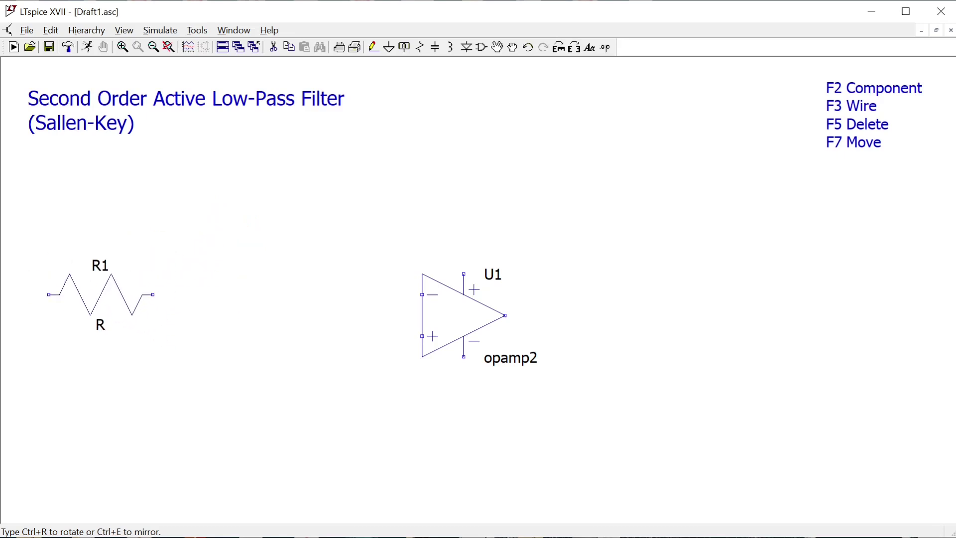
click(99, 295)
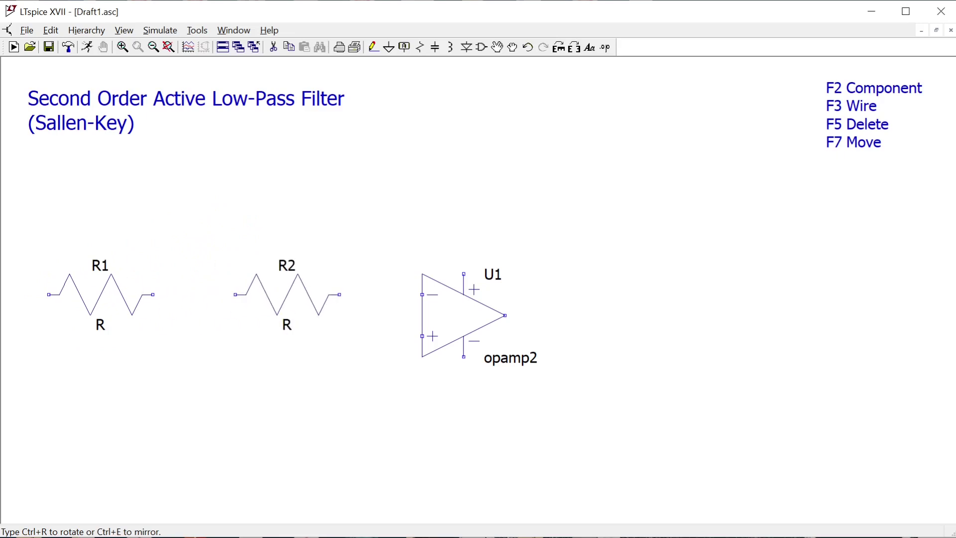
click(287, 294)
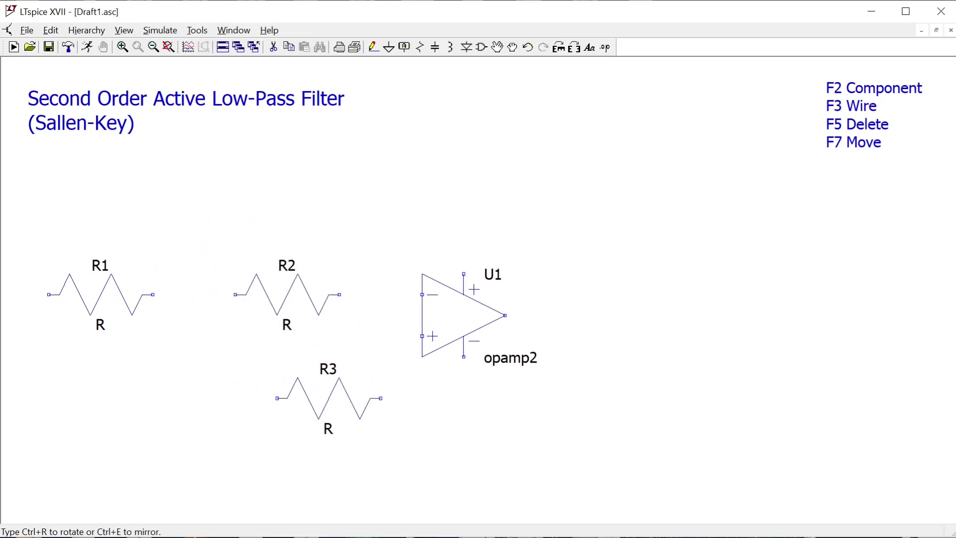
key(Escape)
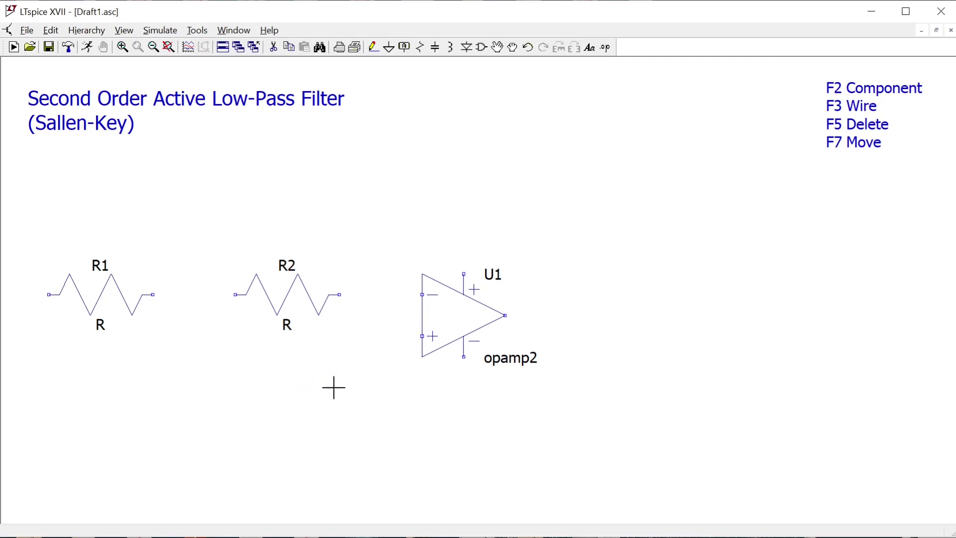
- Place a horizontal cap capacitor below and between R2 and the op-amp, and a vertical one below R2's input end
key(c)
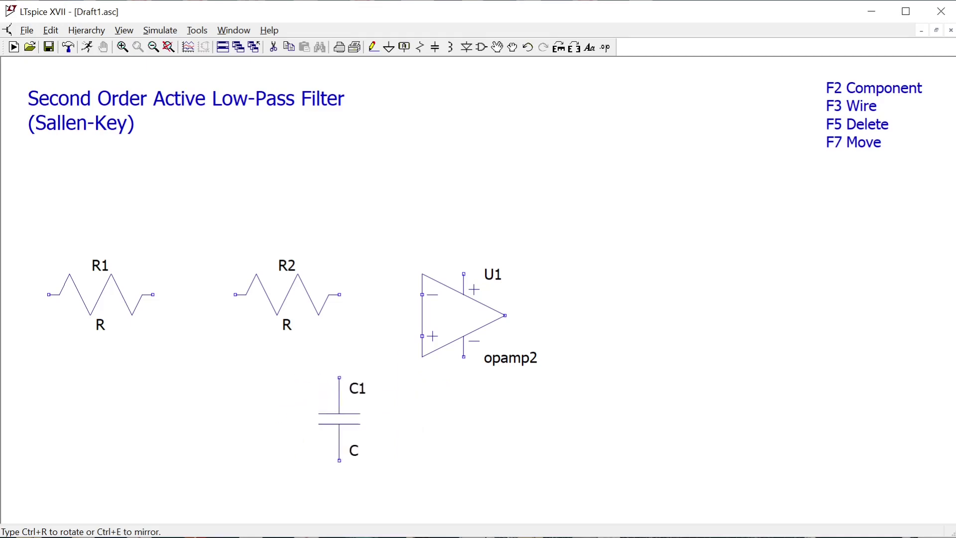
key(Escape)
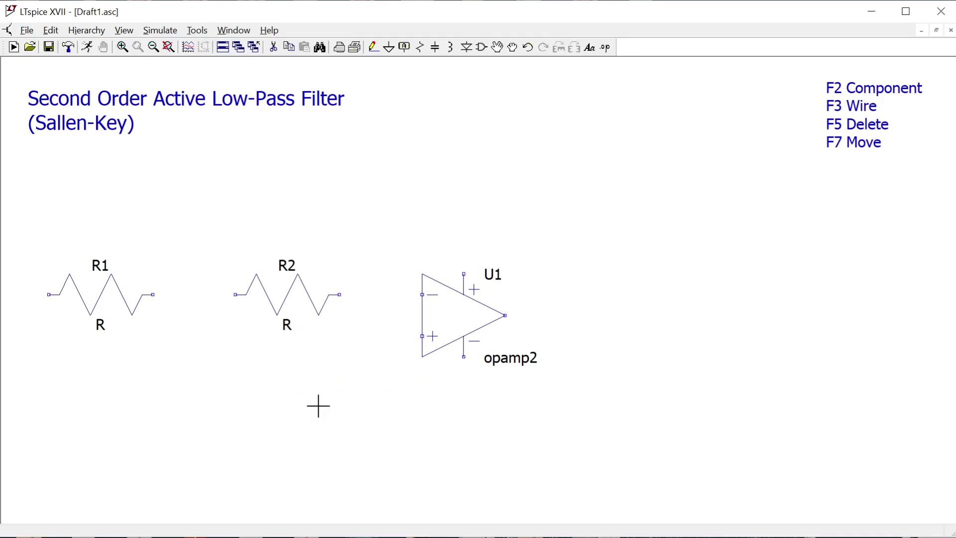
key(F2)
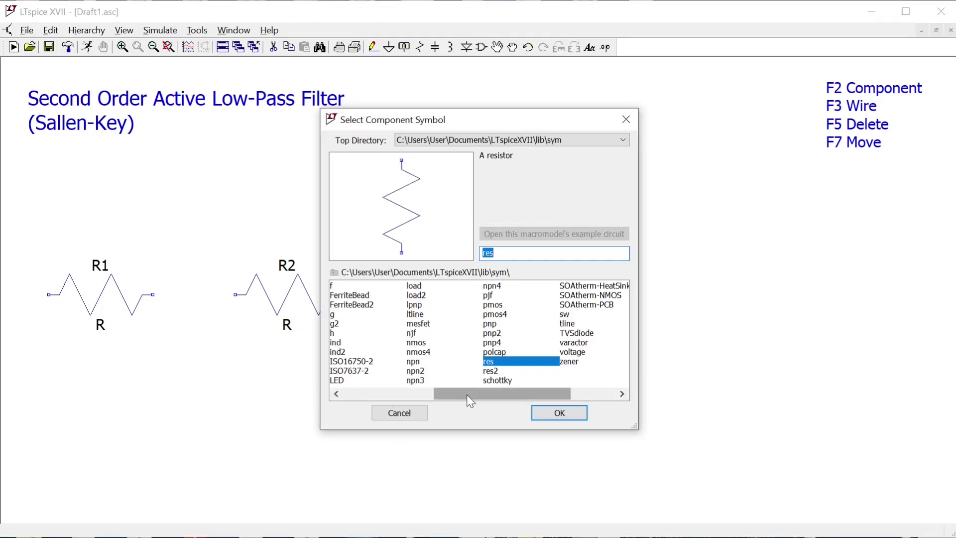
drag(467, 394, 421, 396)
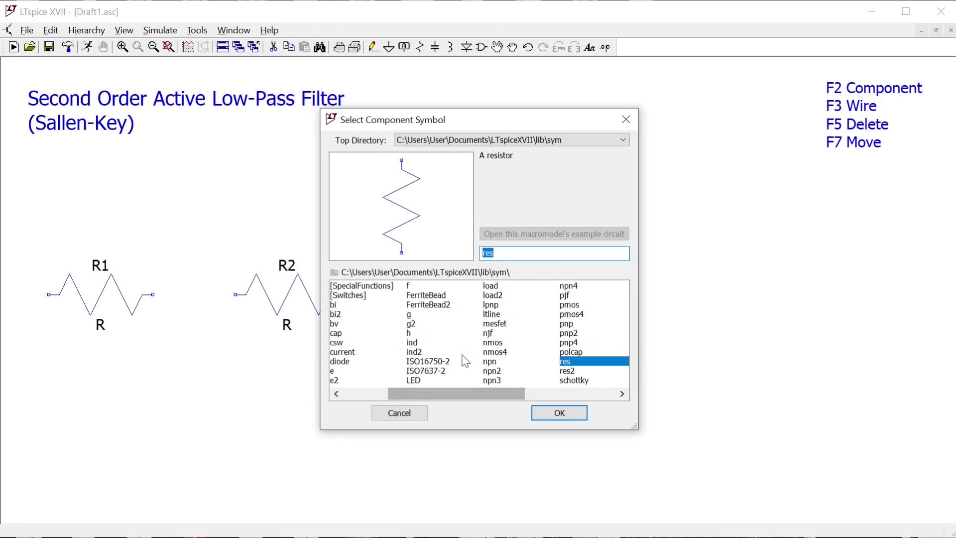
click(350, 333)
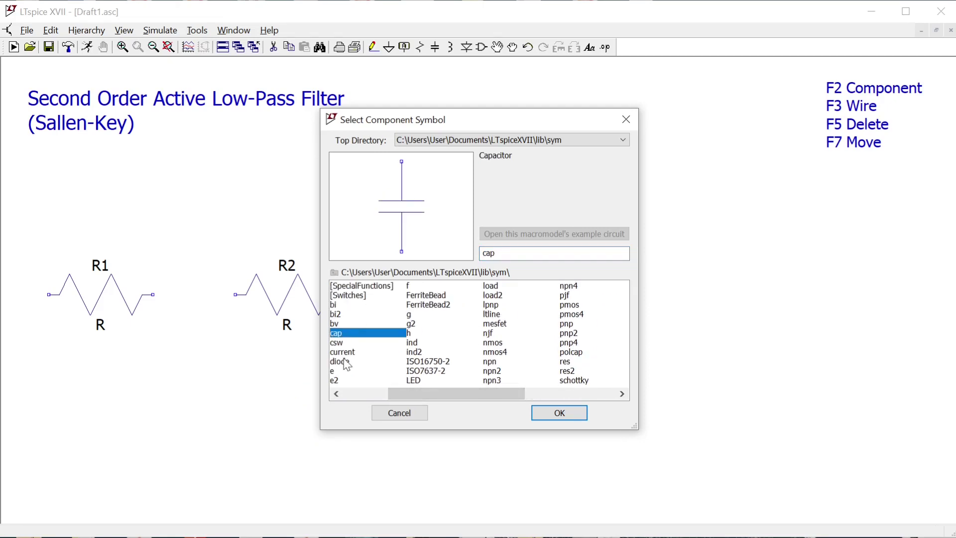
click(554, 413)
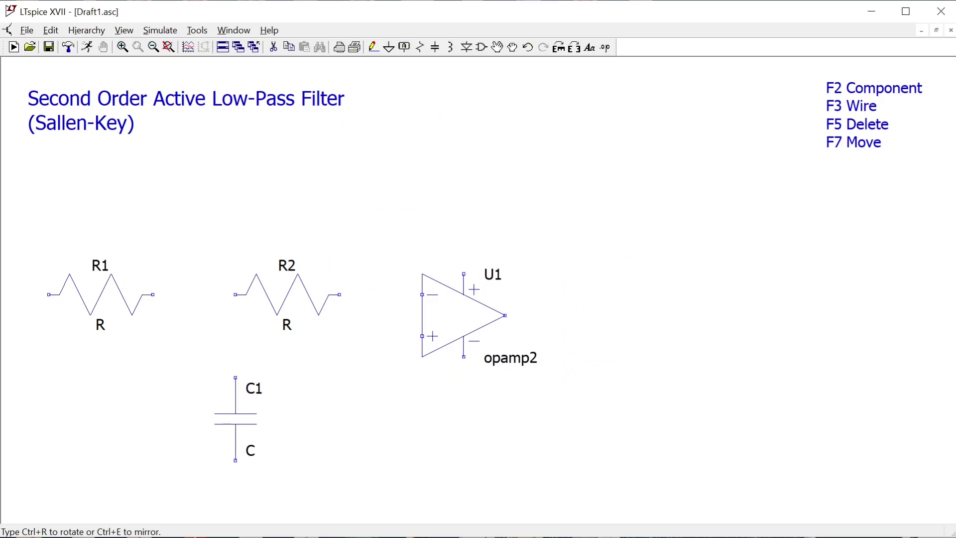
key(ctrl+r)
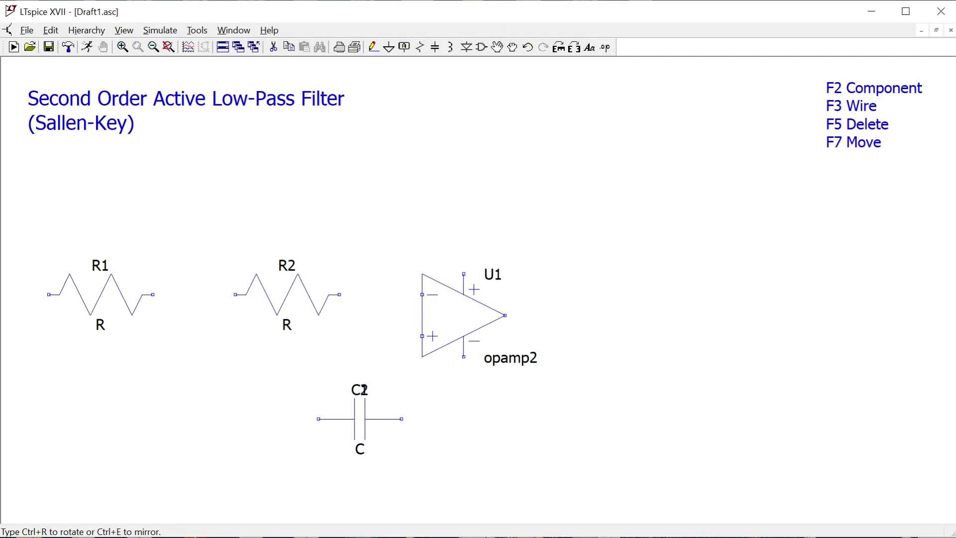
key(ctrl+r)
key(ctrl+r)
key(ctrl+r)
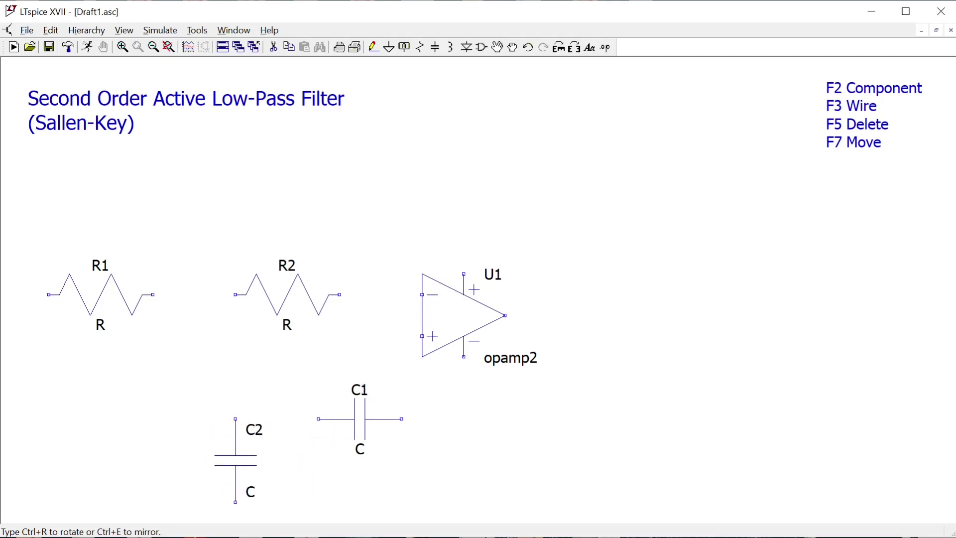
click(235, 439)
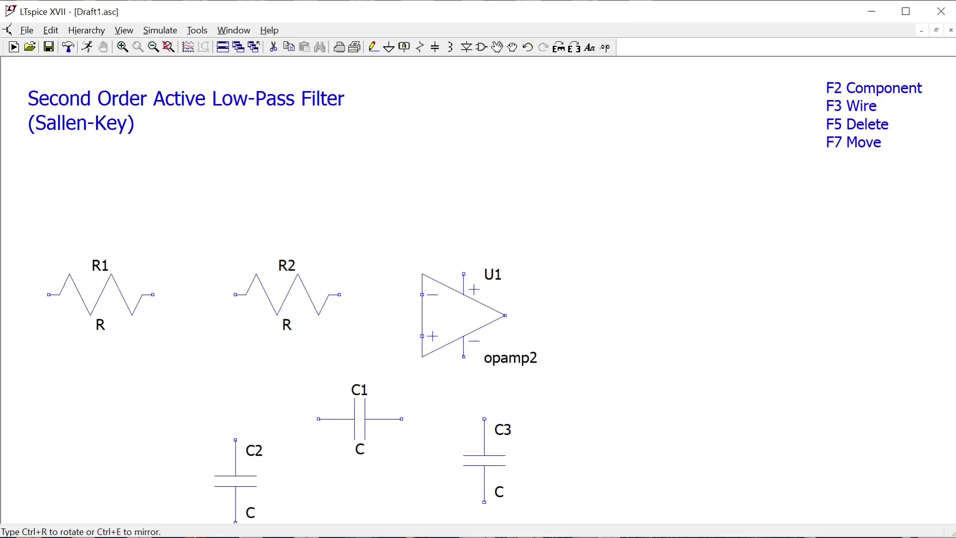
key(Escape)
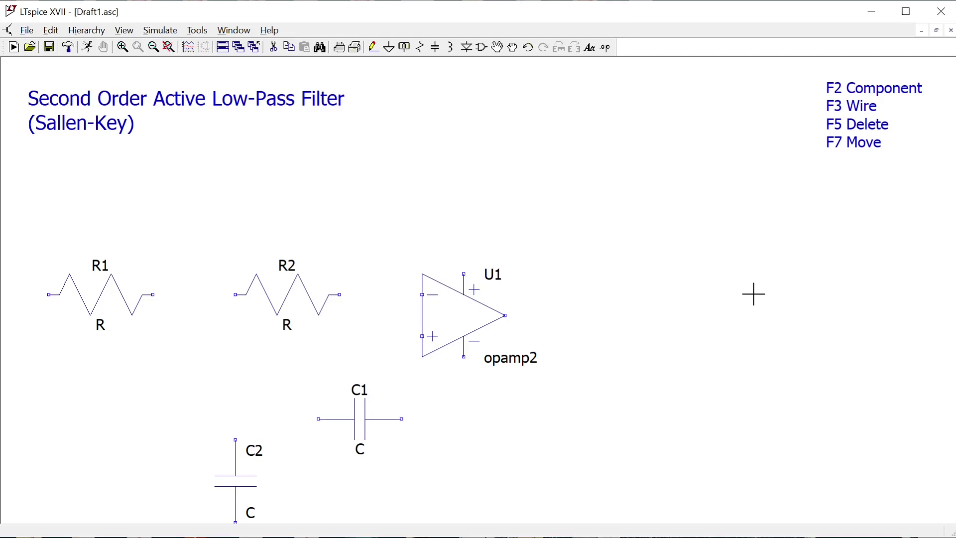
- Place two voltage sources one above the other on the output side of the op-amp
key(v)
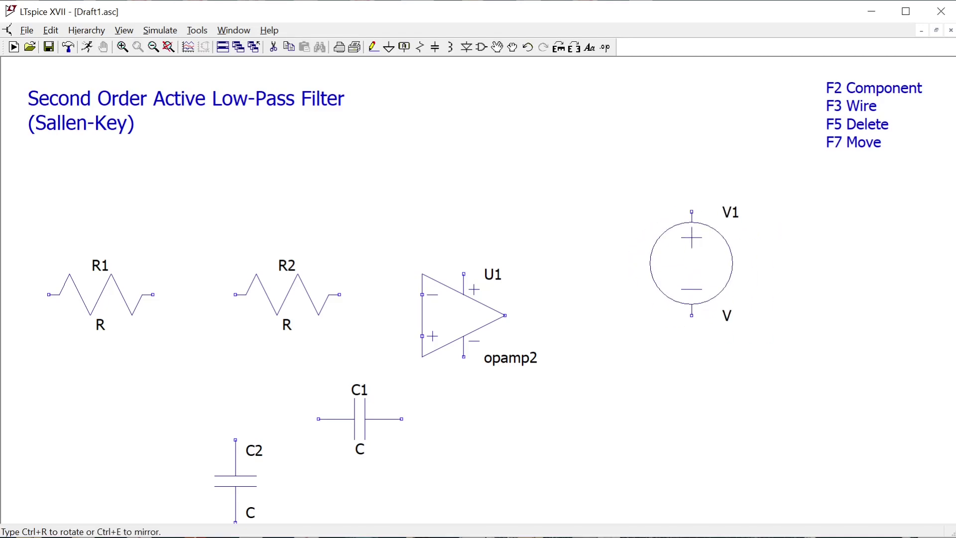
key(Escape)
key(F2)
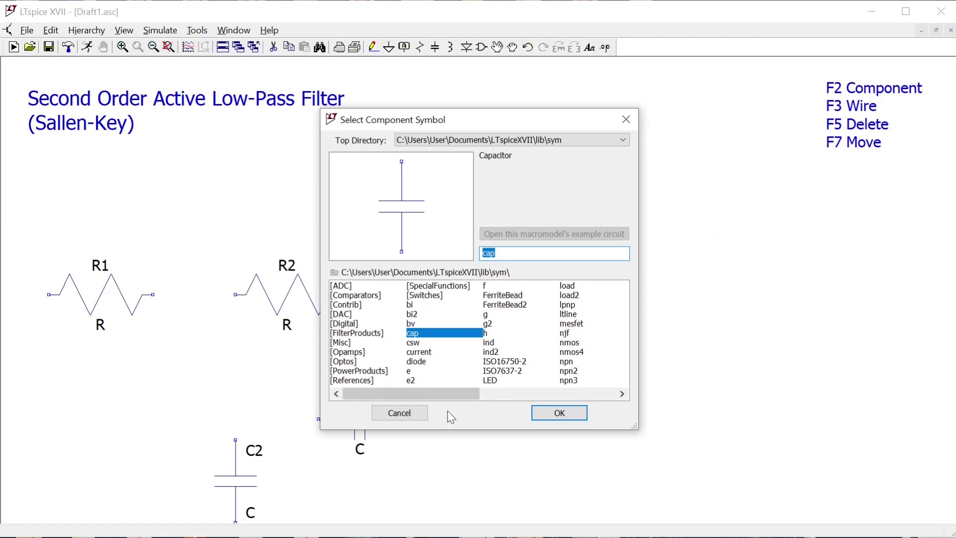
drag(448, 393, 604, 393)
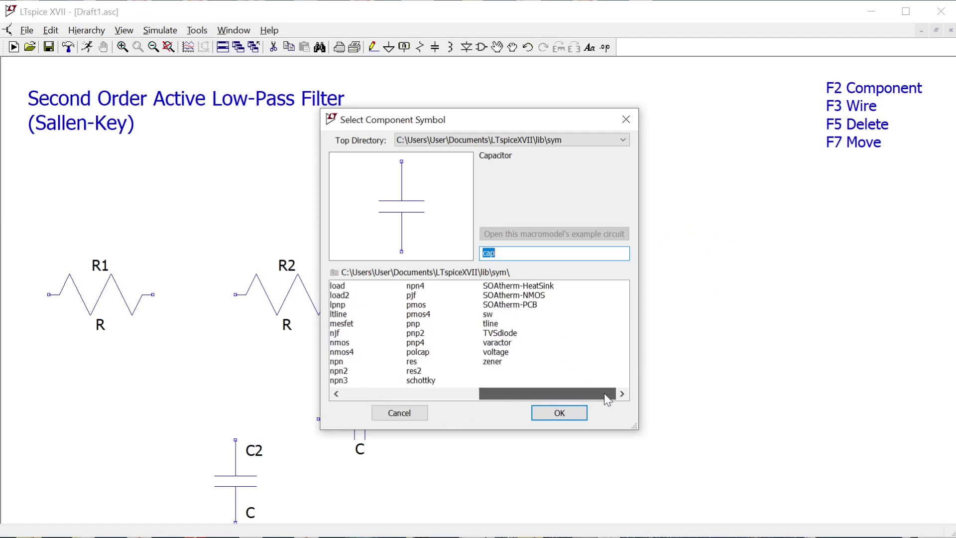
click(491, 349)
click(498, 352)
click(559, 412)
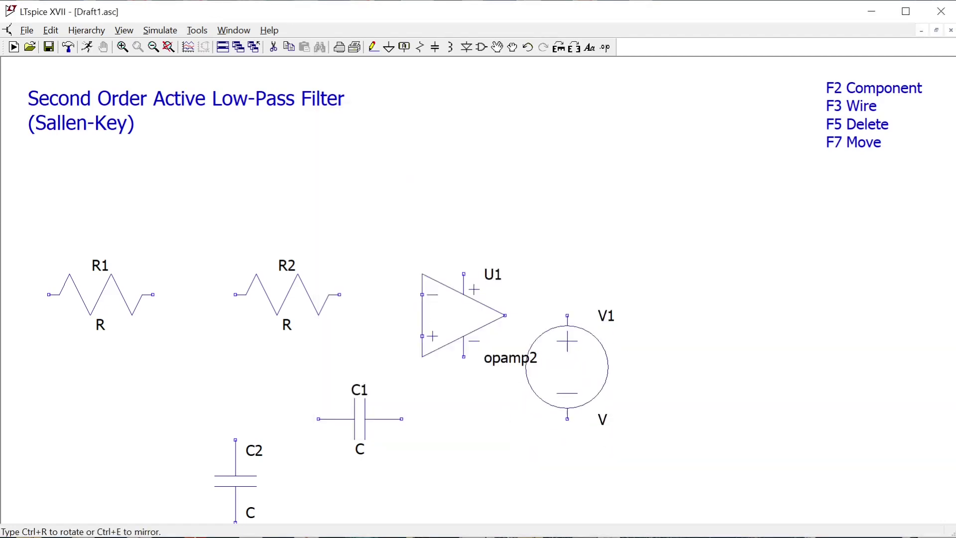
click(712, 191)
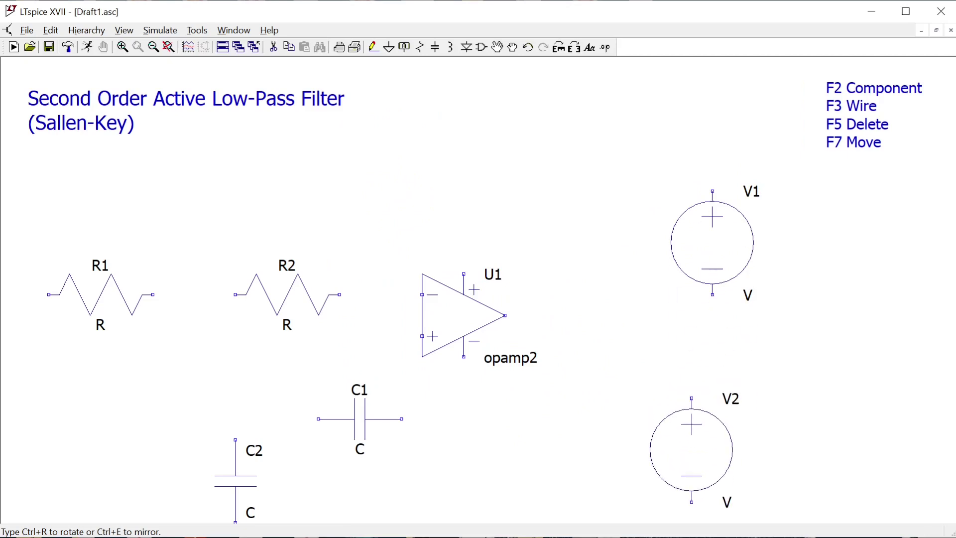
click(712, 399)
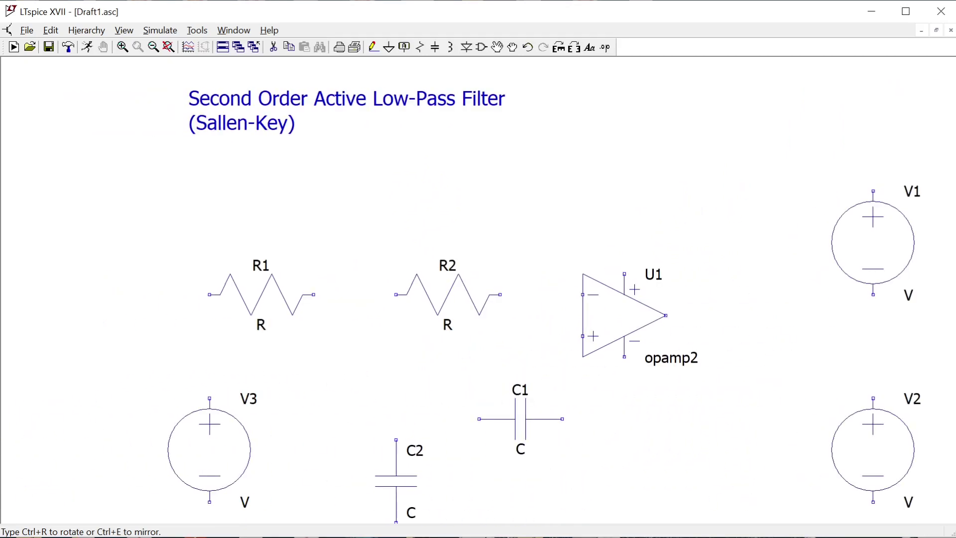
- Place a third voltage source below and outside R1's input end
click(126, 398)
key(Escape)
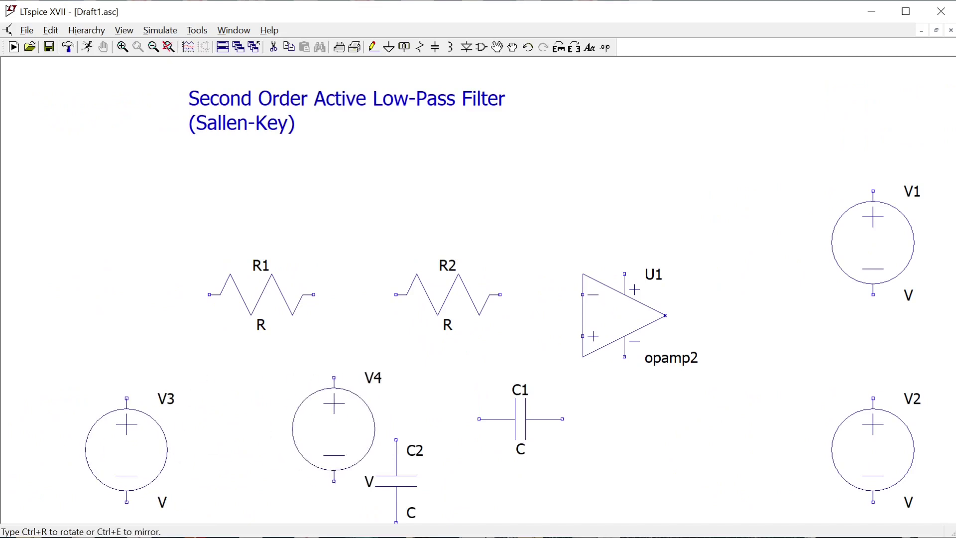
key(Escape)
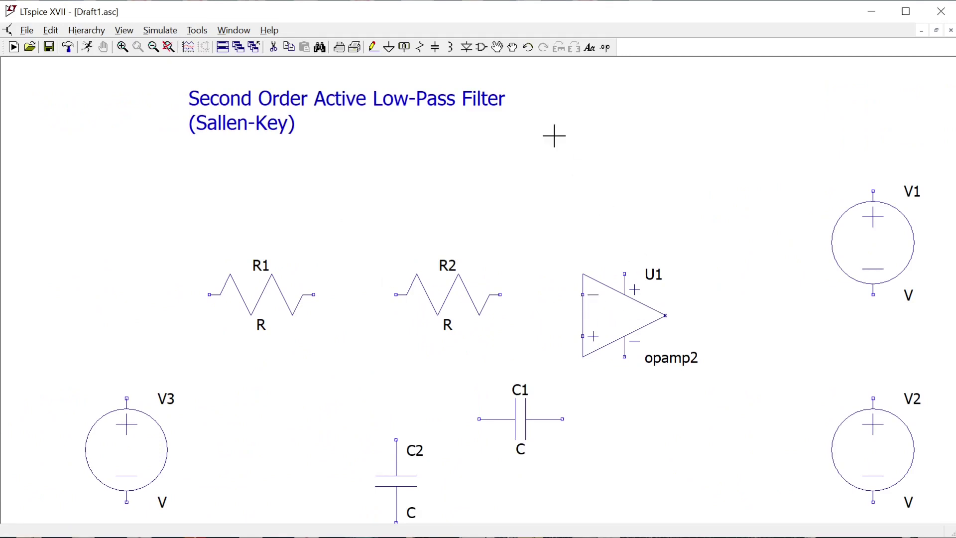
- Move R2 and R1 down so both line up with the op-amp's non-inverting input
key(space)
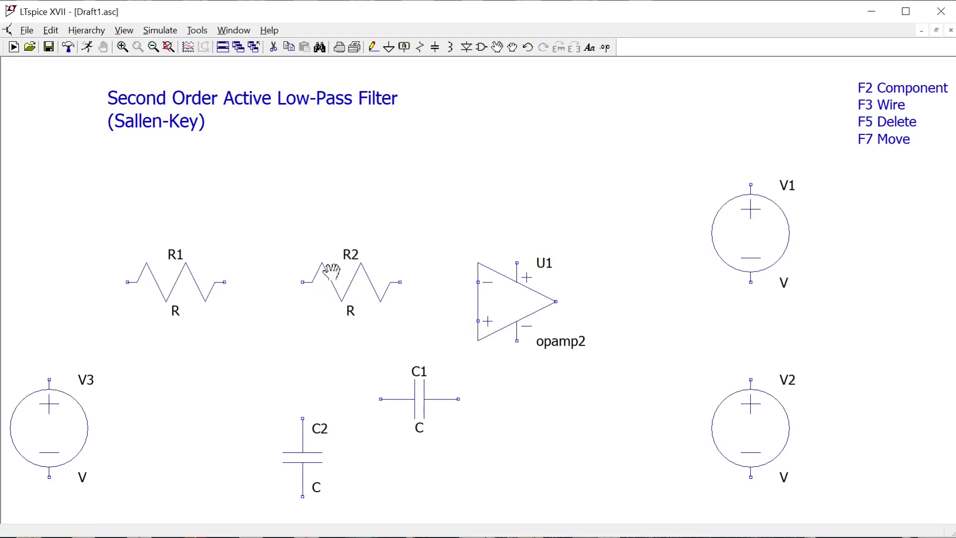
click(355, 281)
click(335, 323)
click(196, 284)
click(196, 322)
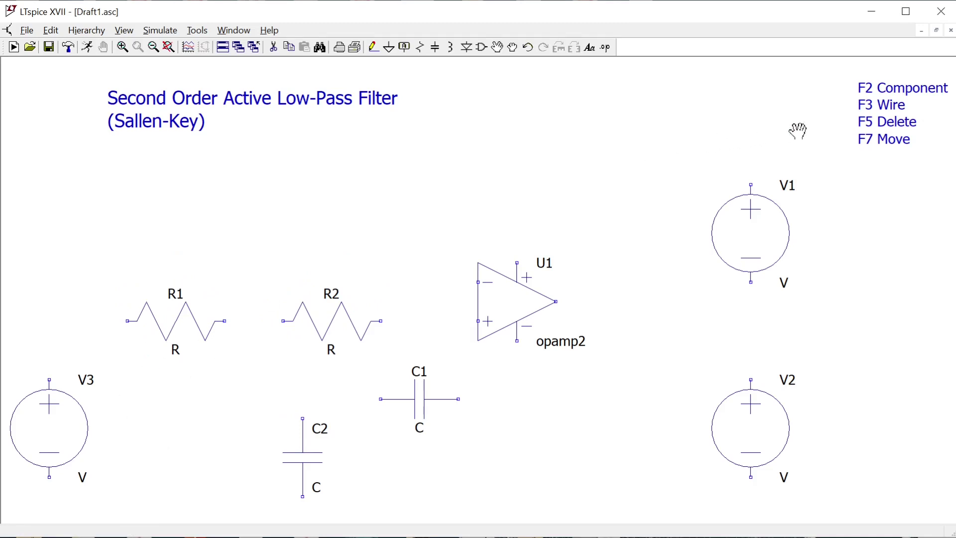
- Wire V3's positive terminal through R1 and R2 in series to the op-amp's non-inverting input
key(F3)
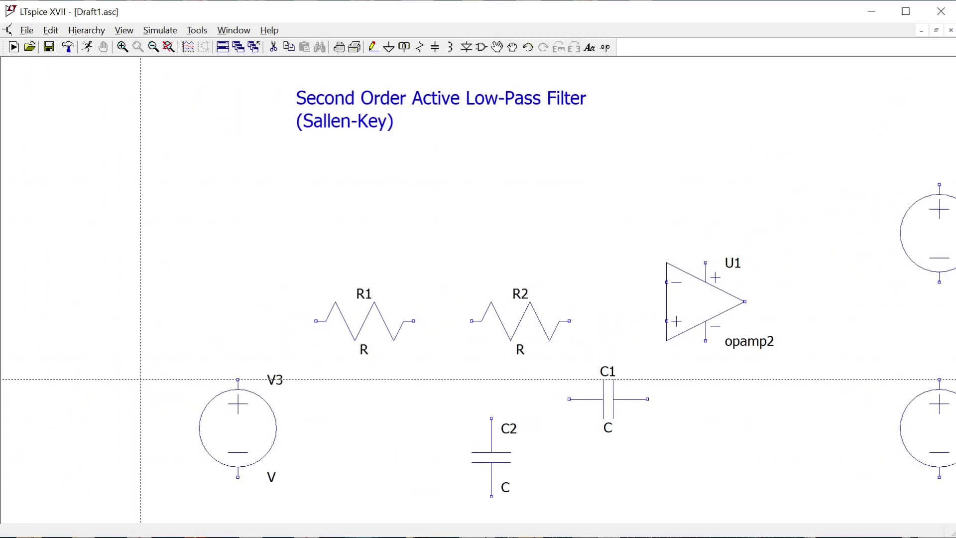
click(238, 379)
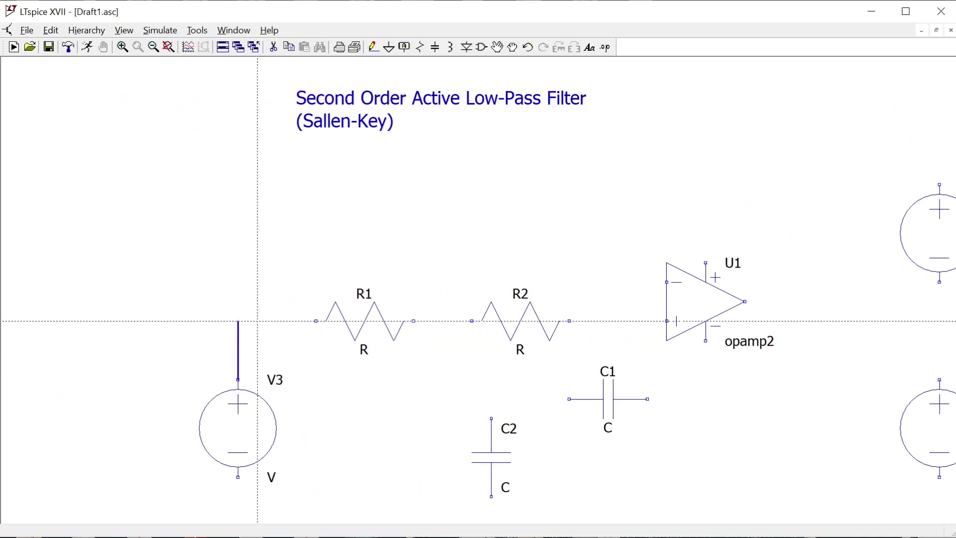
click(317, 320)
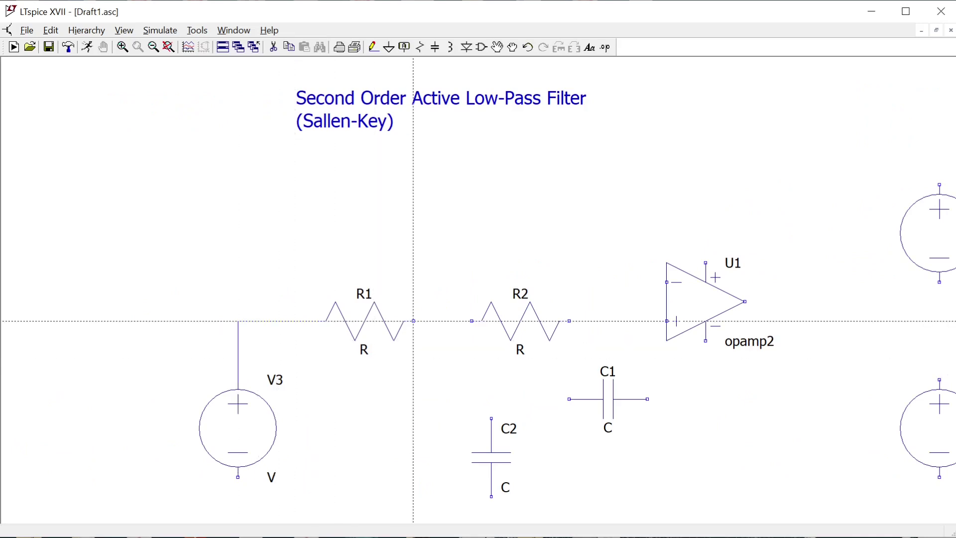
click(413, 321)
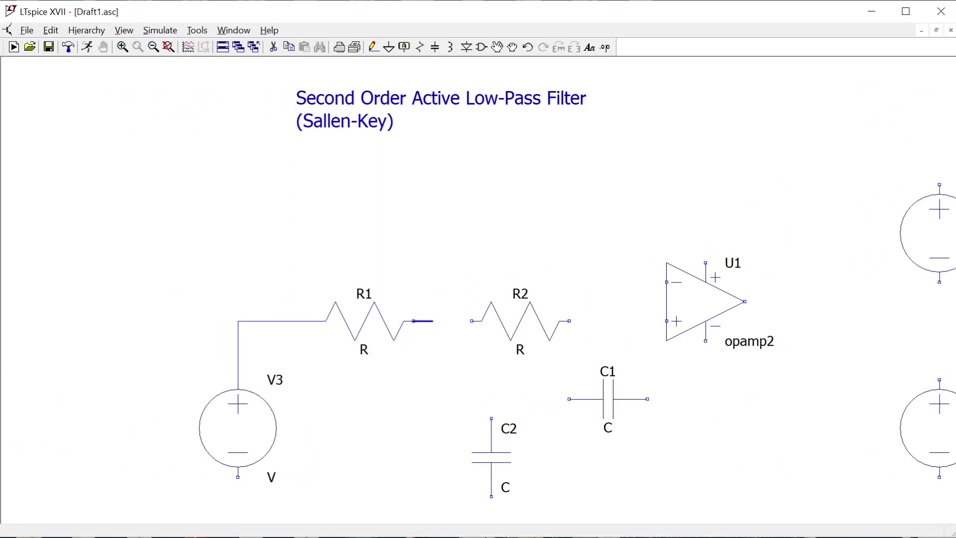
click(472, 320)
click(568, 321)
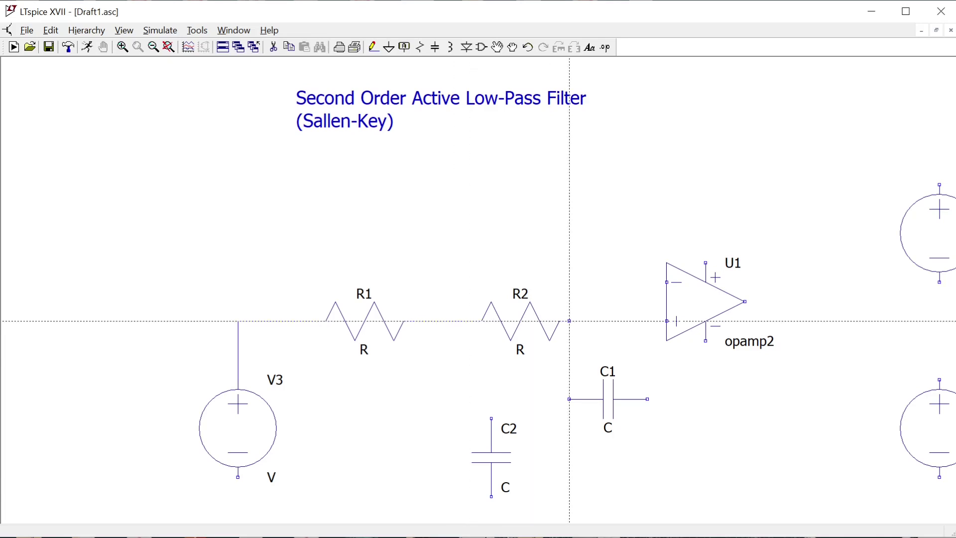
click(666, 321)
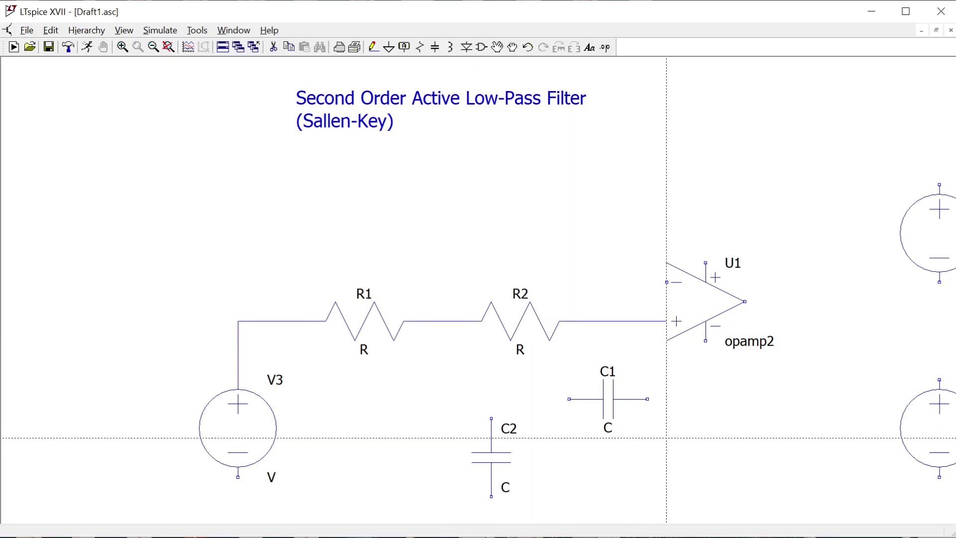
key(Escape)
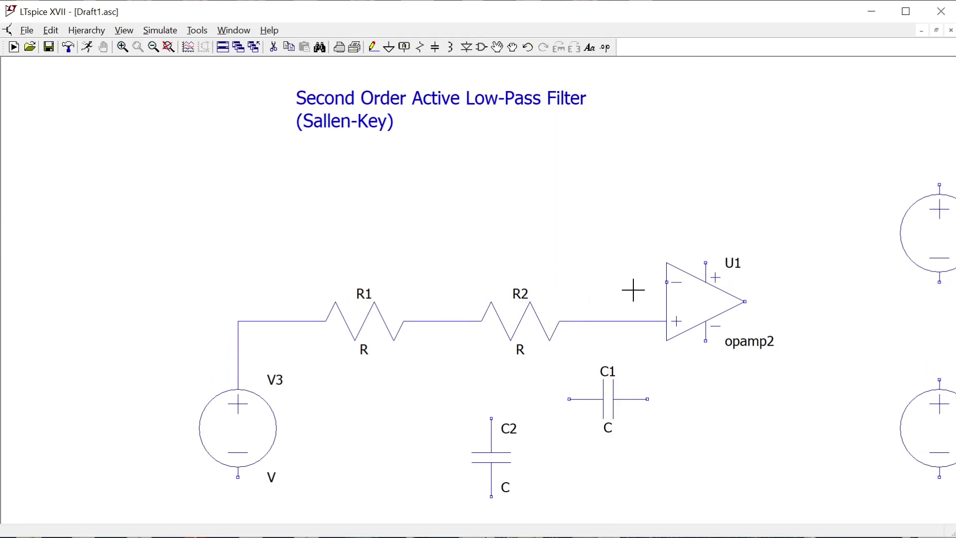
- Wire the op-amp output down to C1 and C1's other end up to the node between R1 and R2
key(Right)
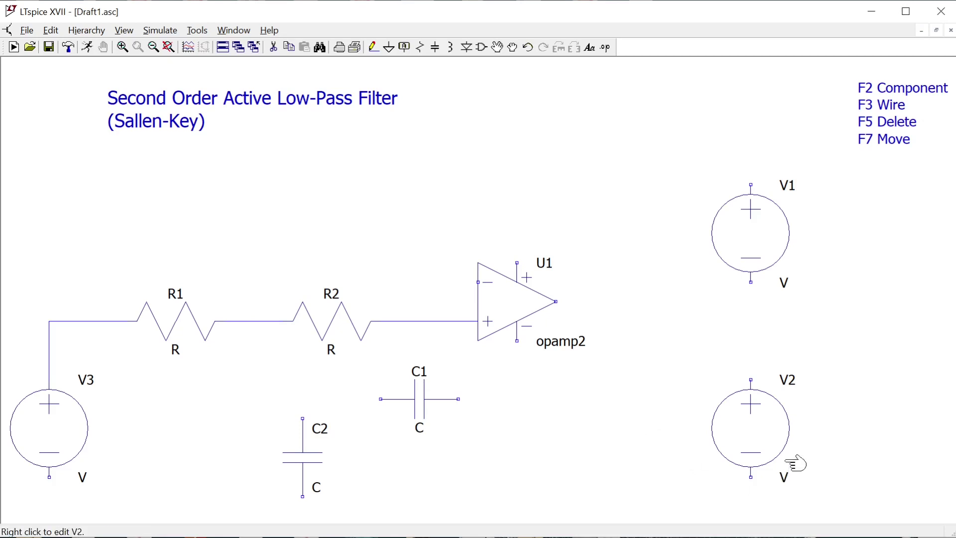
key(F3)
click(555, 301)
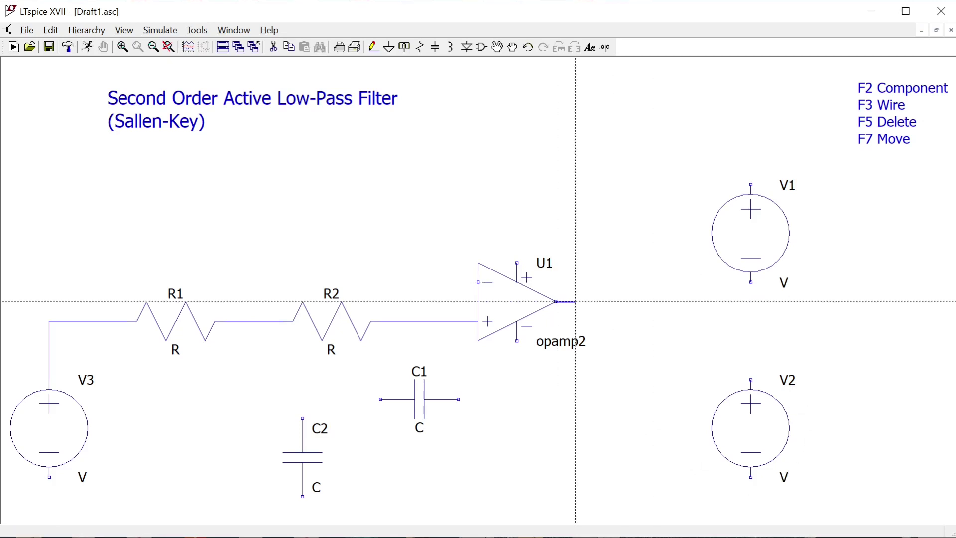
click(594, 399)
click(458, 398)
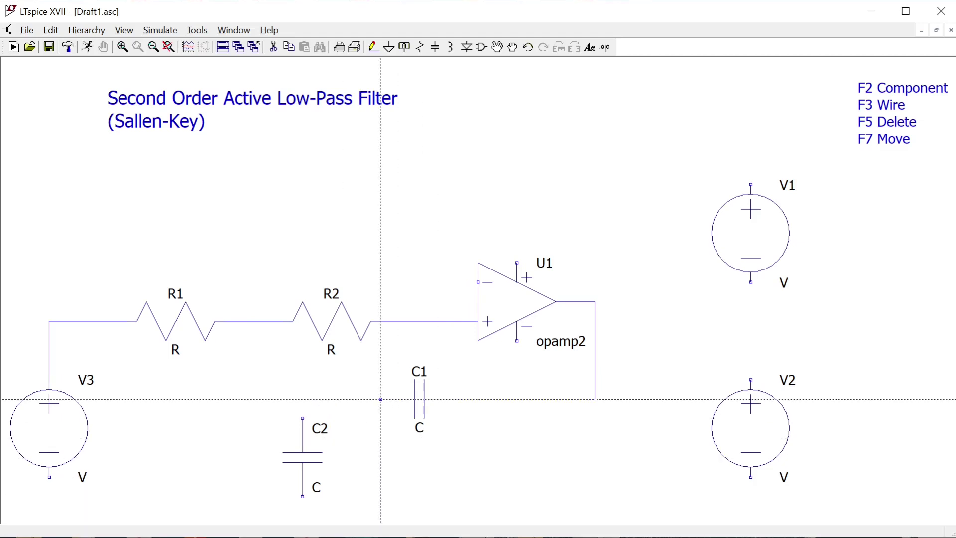
click(380, 399)
click(263, 399)
click(264, 321)
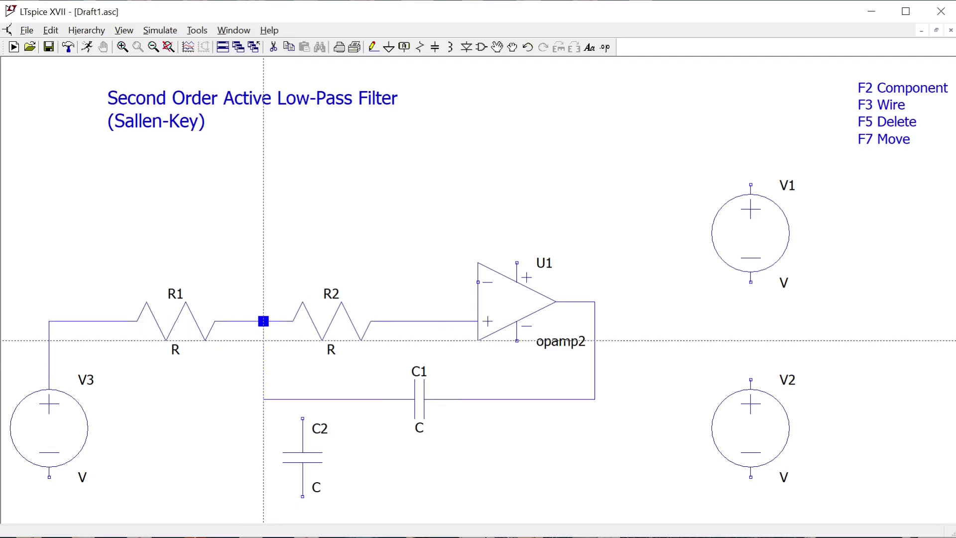
click(264, 321)
click(264, 398)
key(Escape)
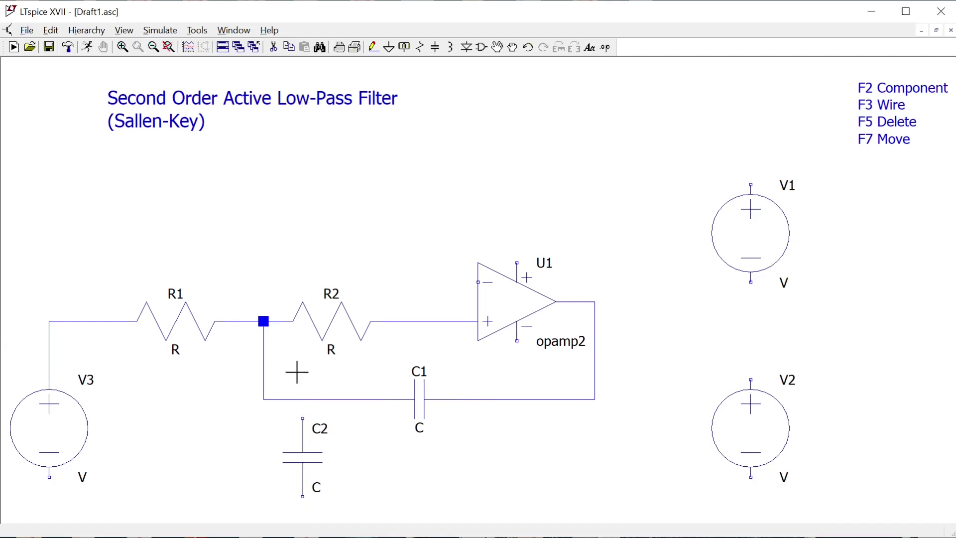
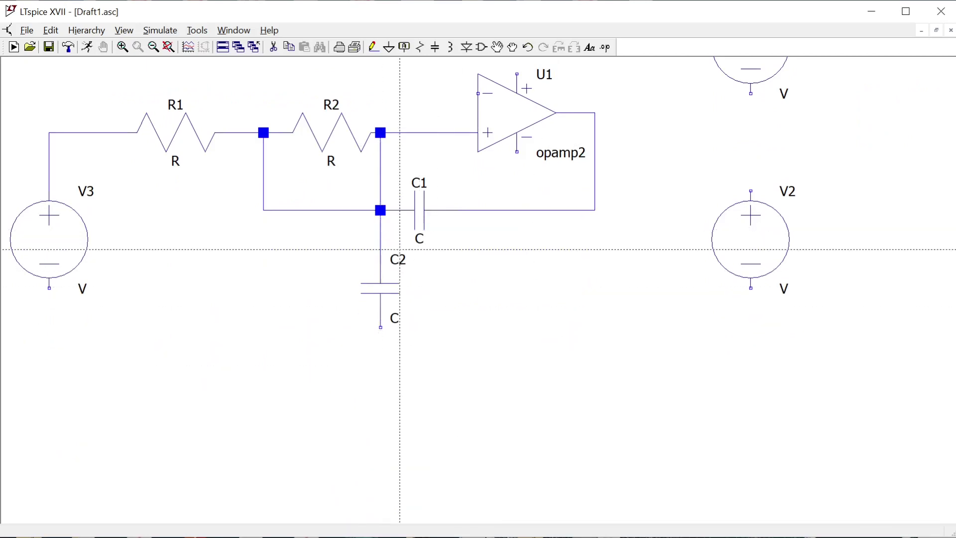
- Delete the wires running from C2 up across C1's line to the node after R2
click(380, 210)
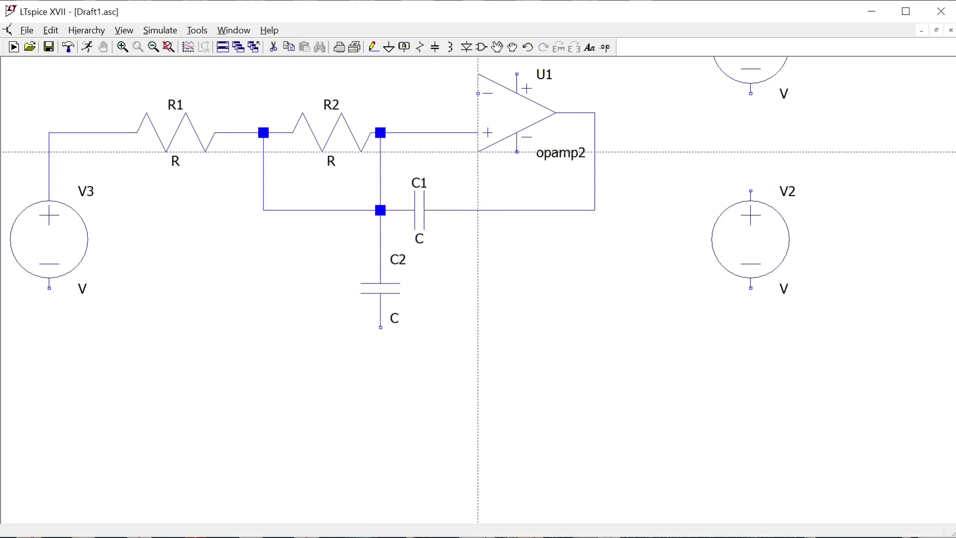
key(F7)
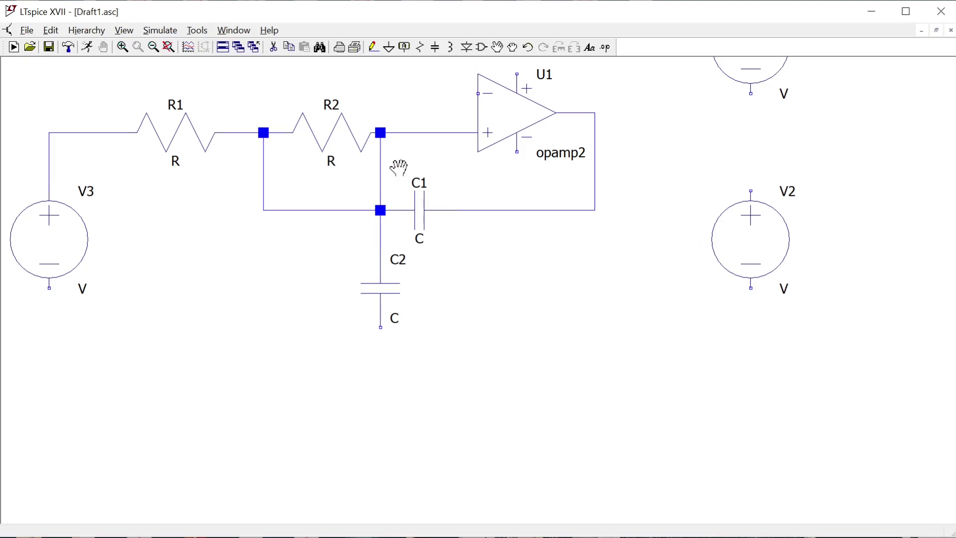
key(Delete)
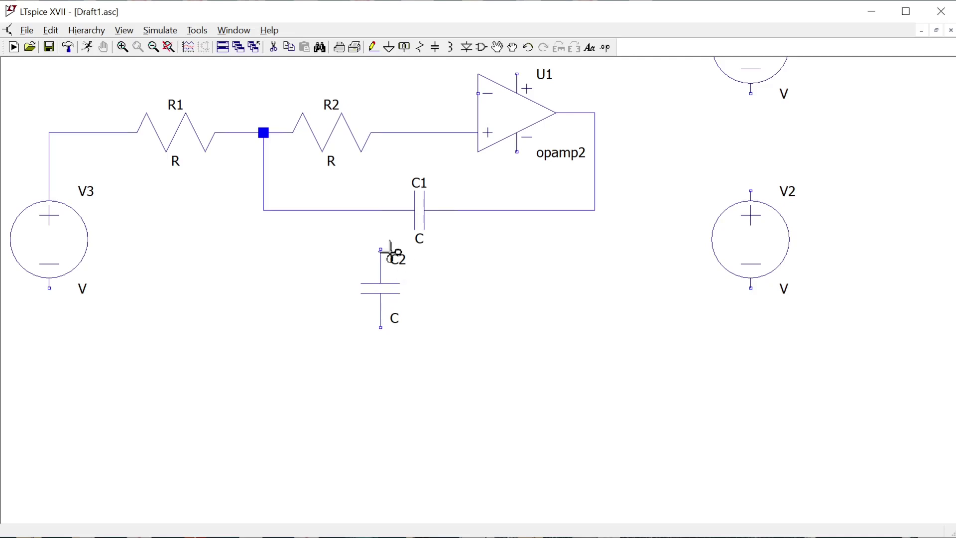
key(Escape)
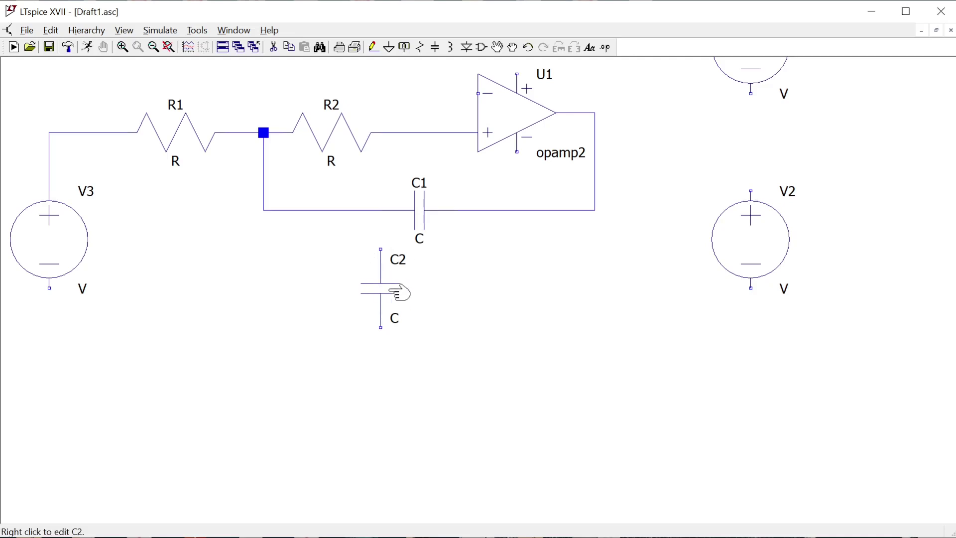
- Move C2 slightly down and toward V3, keeping it below C1's feedback wire
key(F7)
click(382, 286)
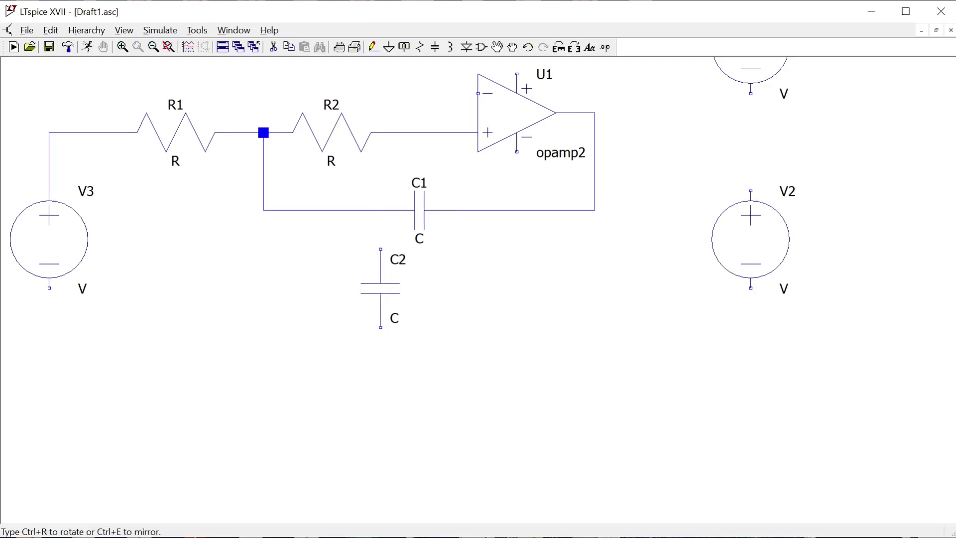
click(359, 284)
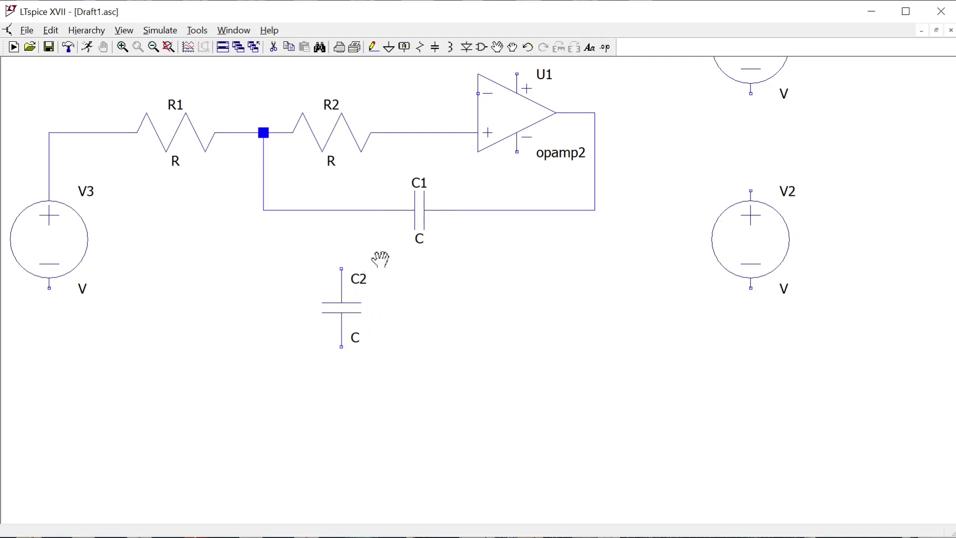
- Wire C2's upper terminal to the node between R2 and the op-amp's non-inverting input, crossing C1's wire without a junction
key(F3)
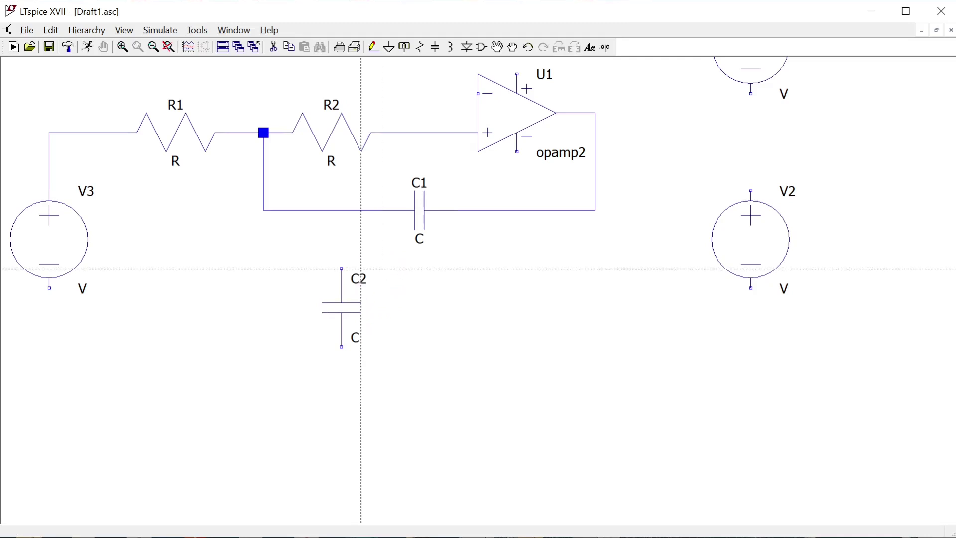
click(342, 268)
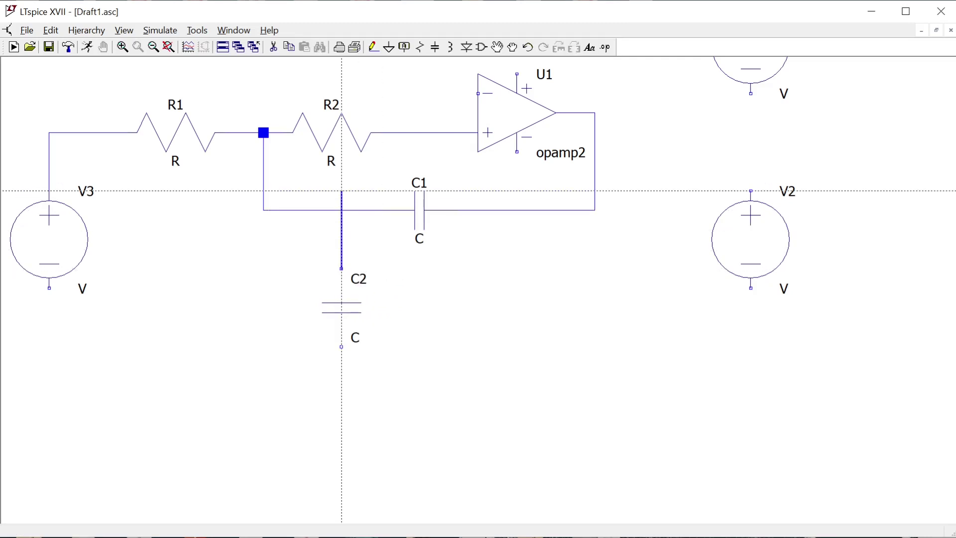
click(341, 191)
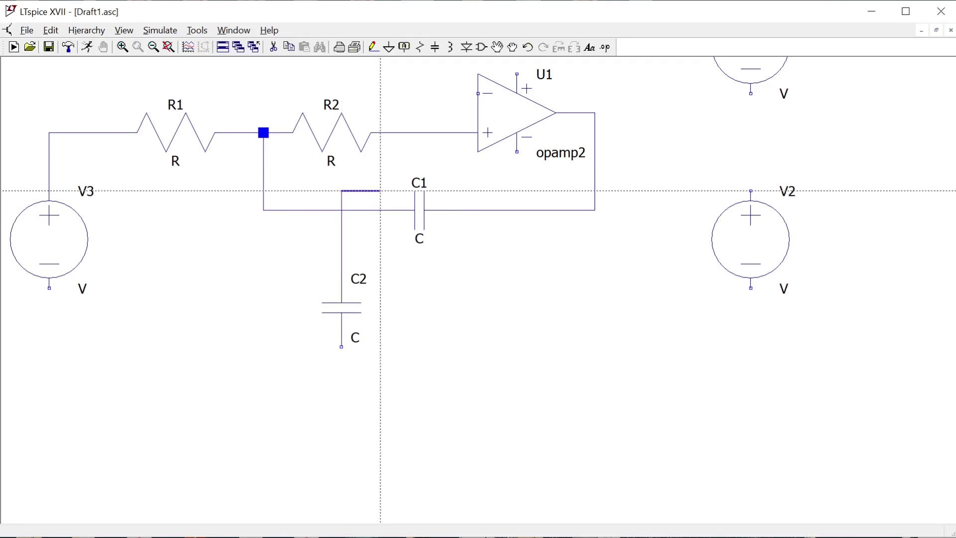
click(400, 133)
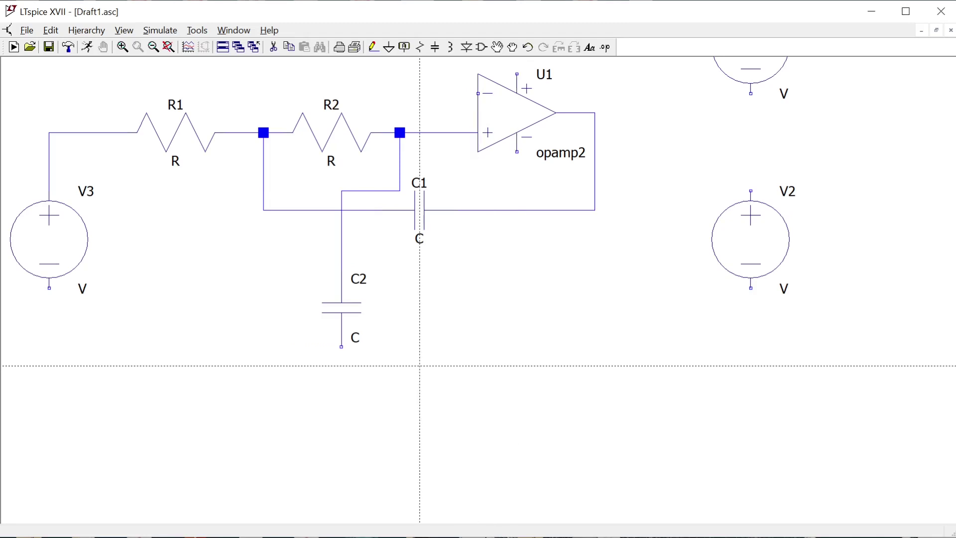
- Place a ground symbol directly below C2 and wire it to C2's lower terminal
key(g)
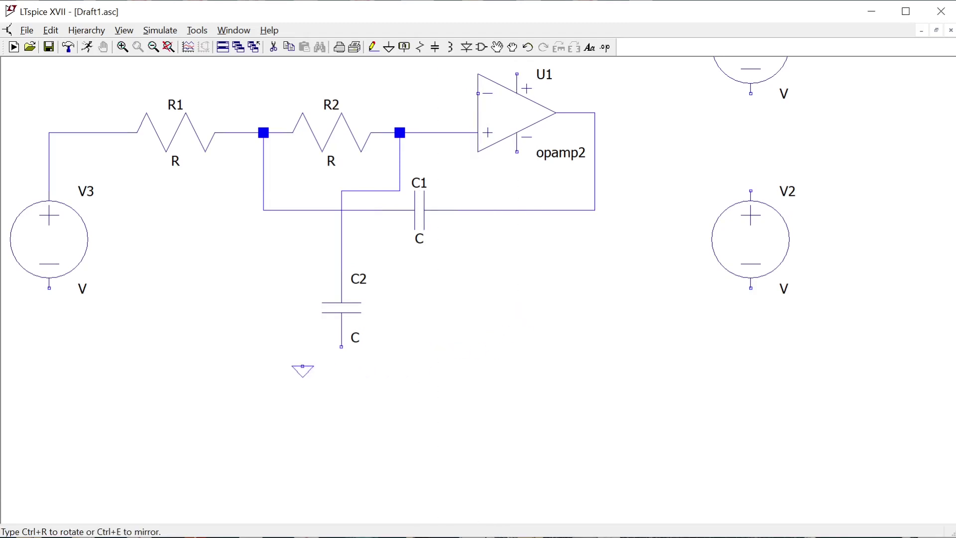
click(341, 366)
key(Escape)
key(w)
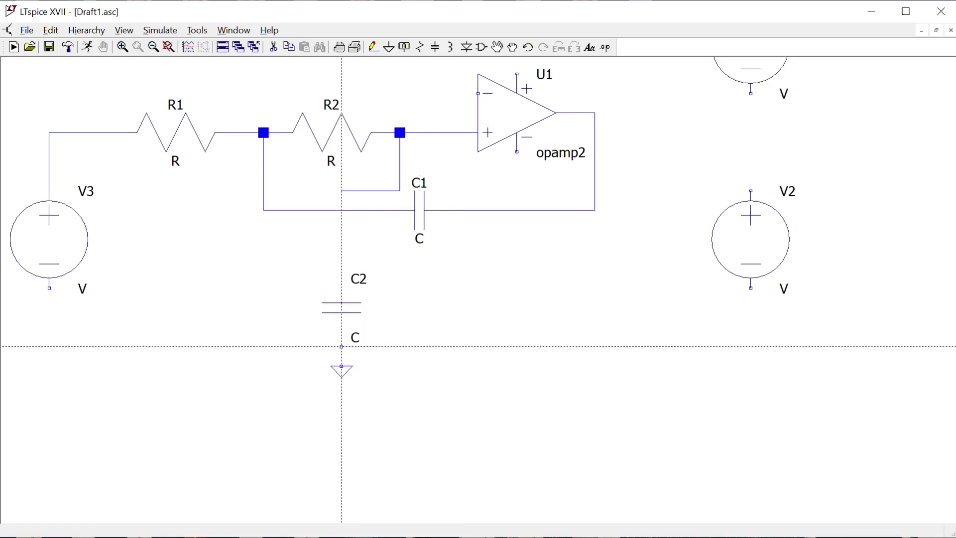
click(342, 347)
click(342, 367)
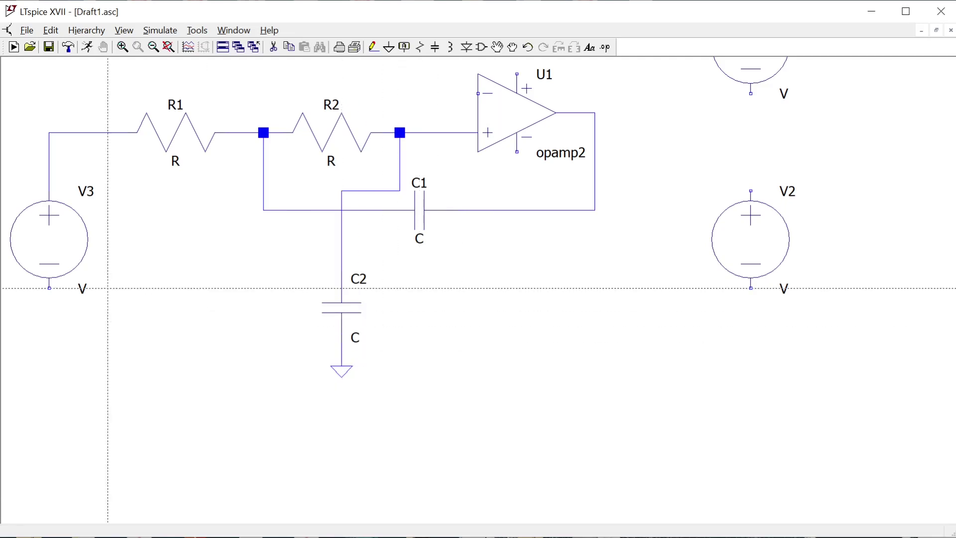
- Place a ground symbol just below V3 and wire it to V3's negative terminal
key(g)
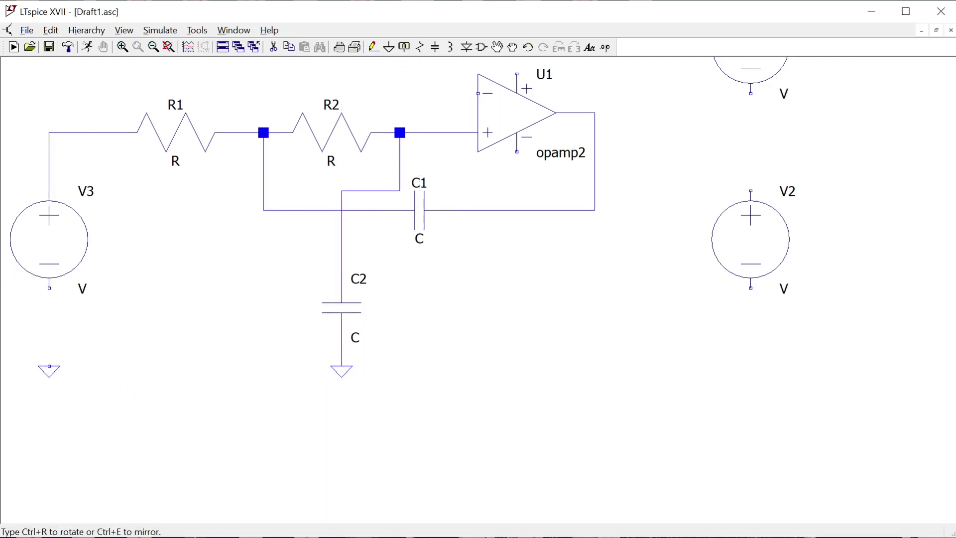
click(50, 308)
key(F3)
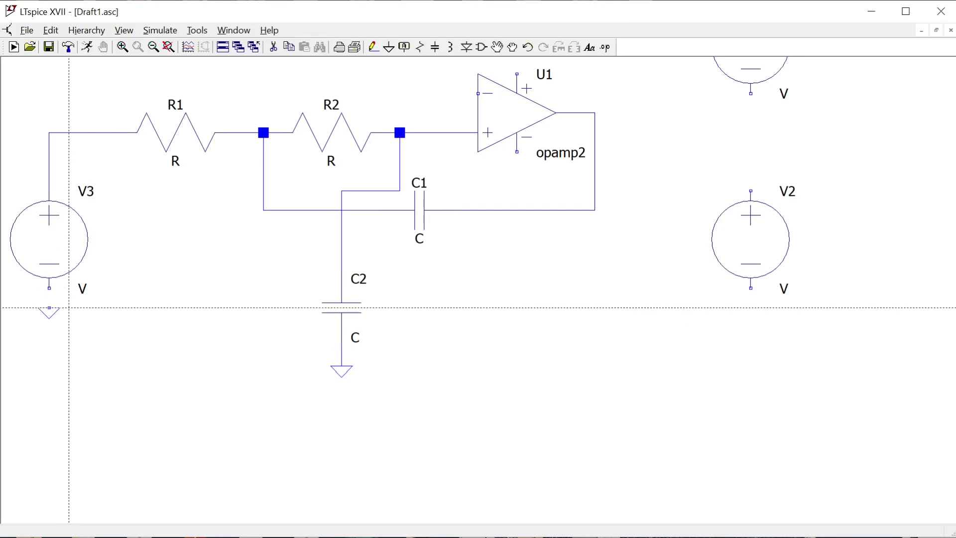
click(49, 288)
click(49, 308)
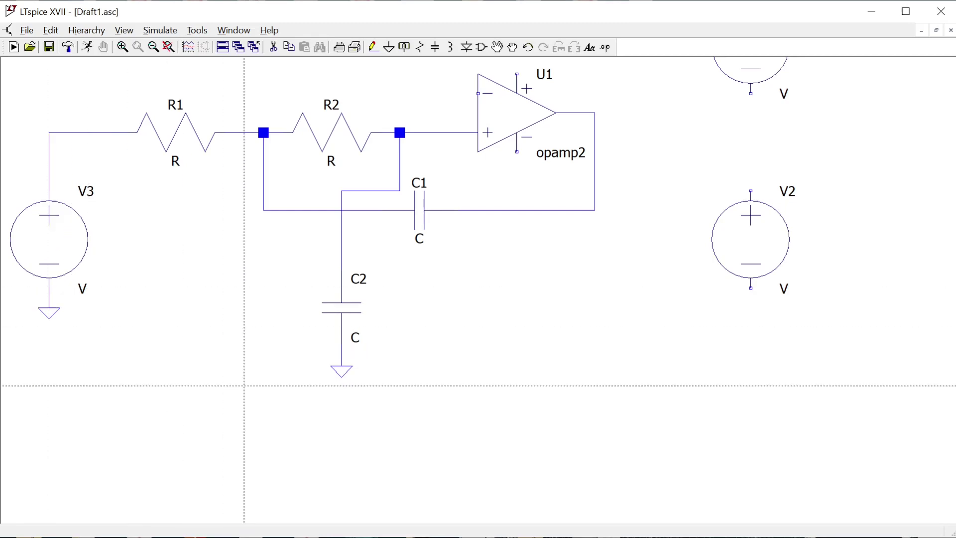
key(Escape)
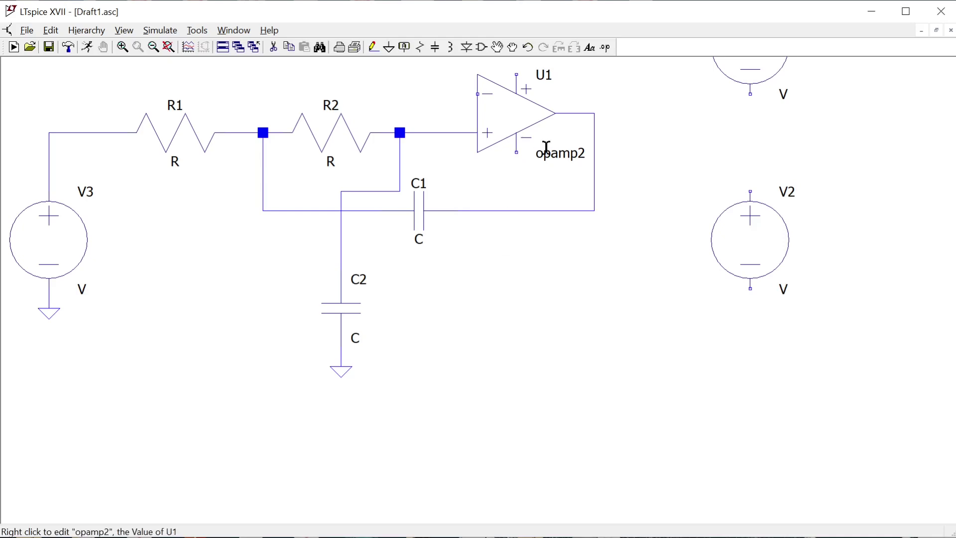
- Wire V1's positive terminal up and across to the op-amp's positive supply pin
key(space)
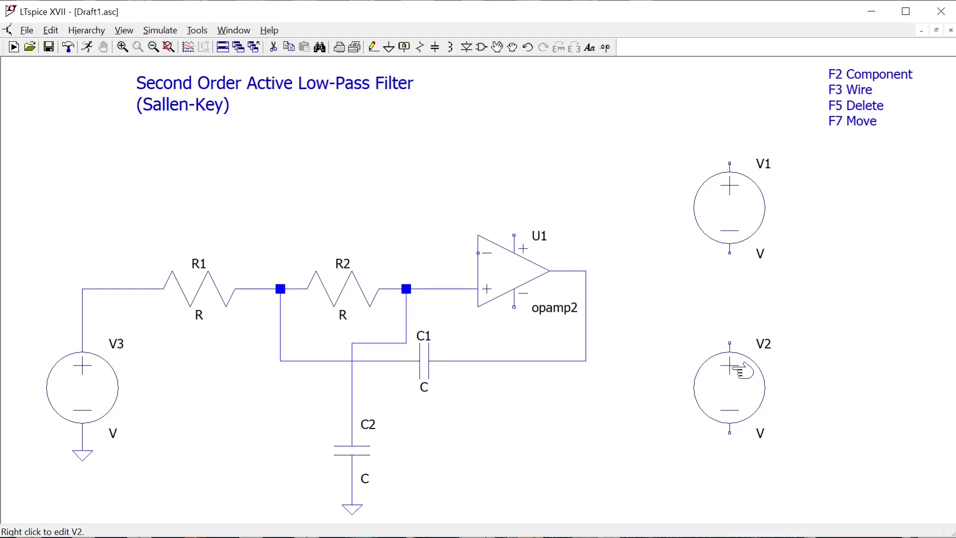
key(F3)
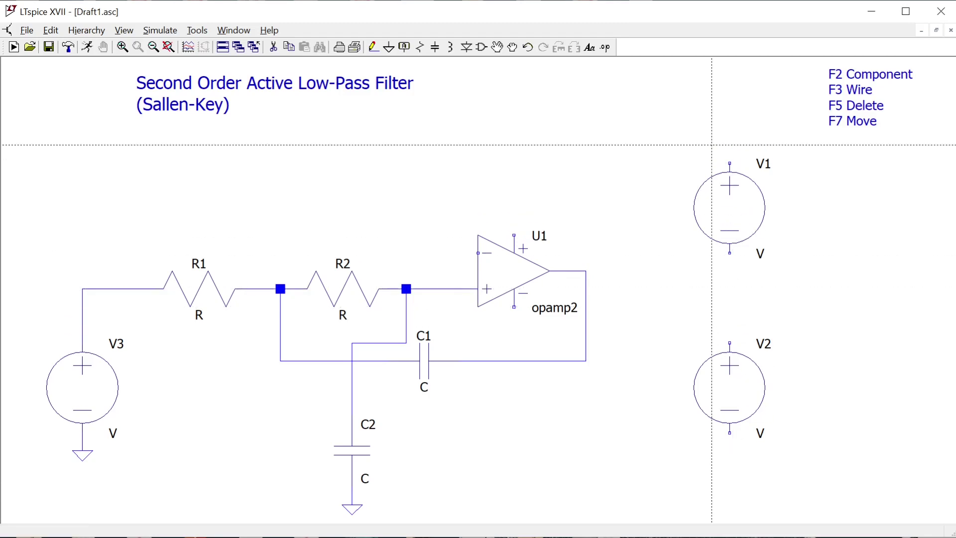
click(729, 163)
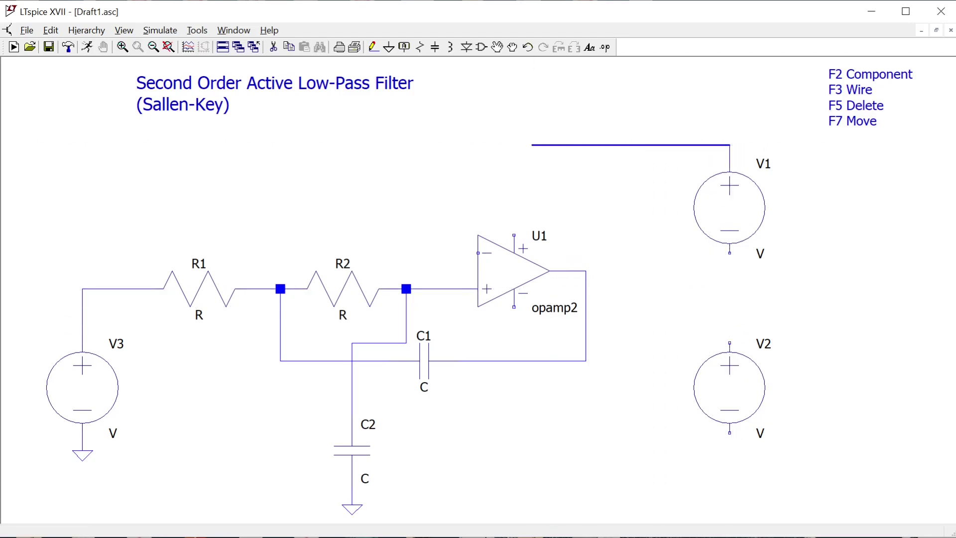
click(514, 235)
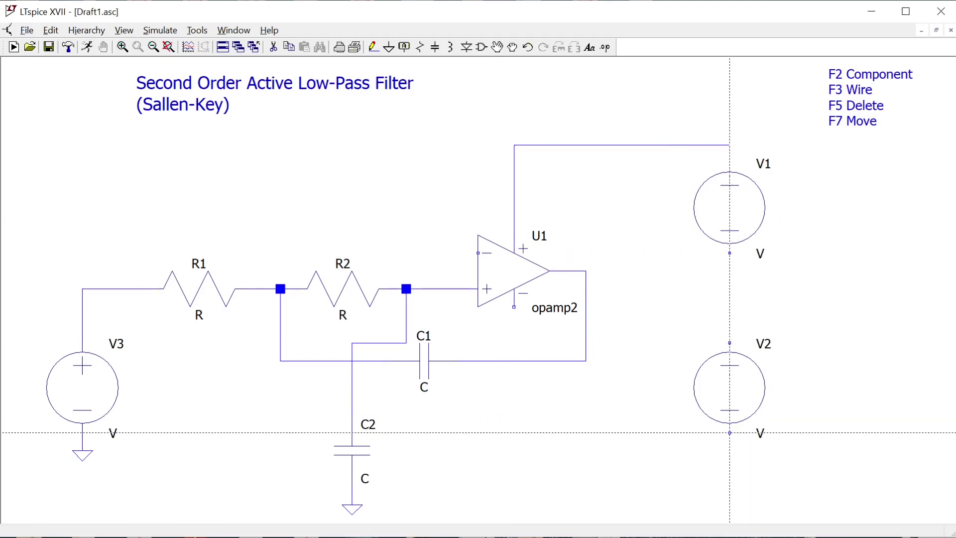
- Wire V2's negative terminal down and across to the op-amp's negative supply pin, crossing C1's output wire without a junction
click(729, 432)
click(729, 468)
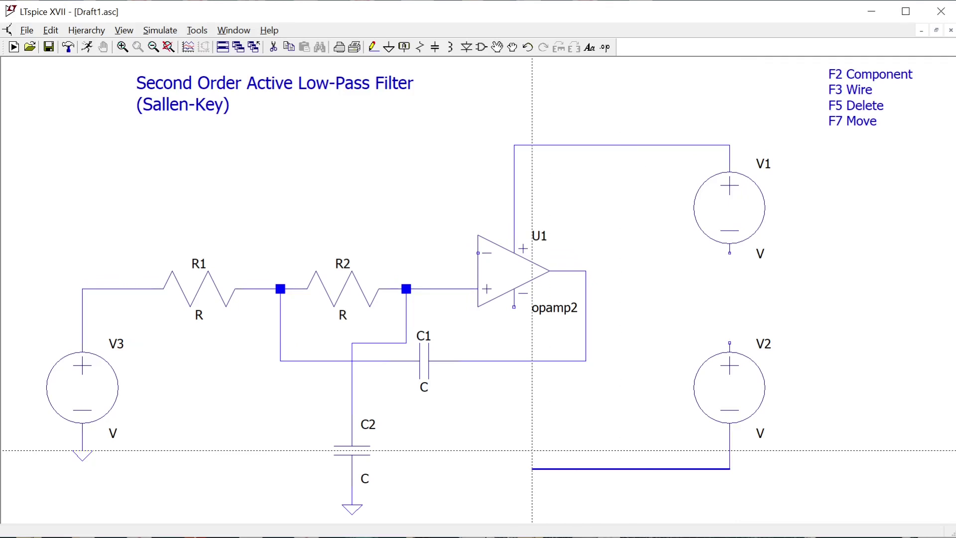
click(514, 306)
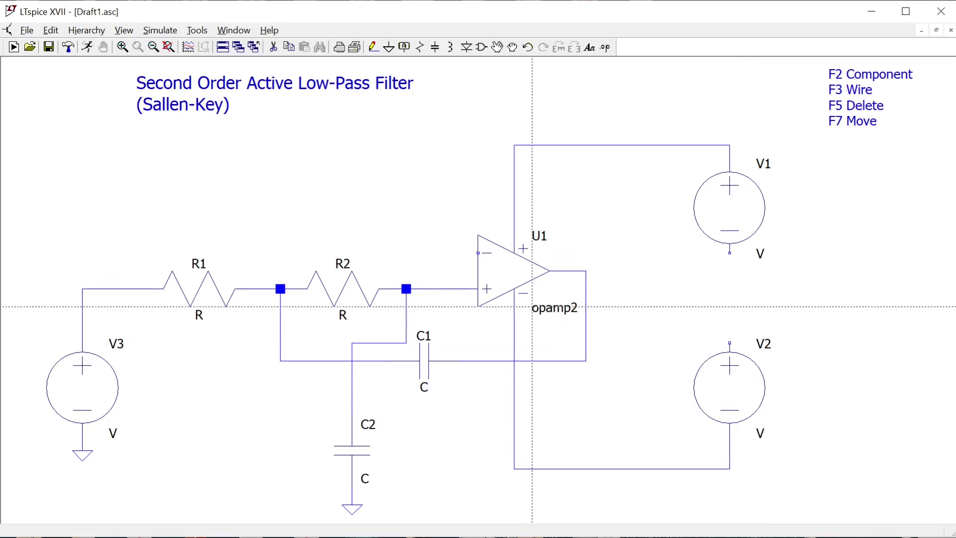
- Wire V1's negative terminal straight down to V2's positive terminal
click(729, 253)
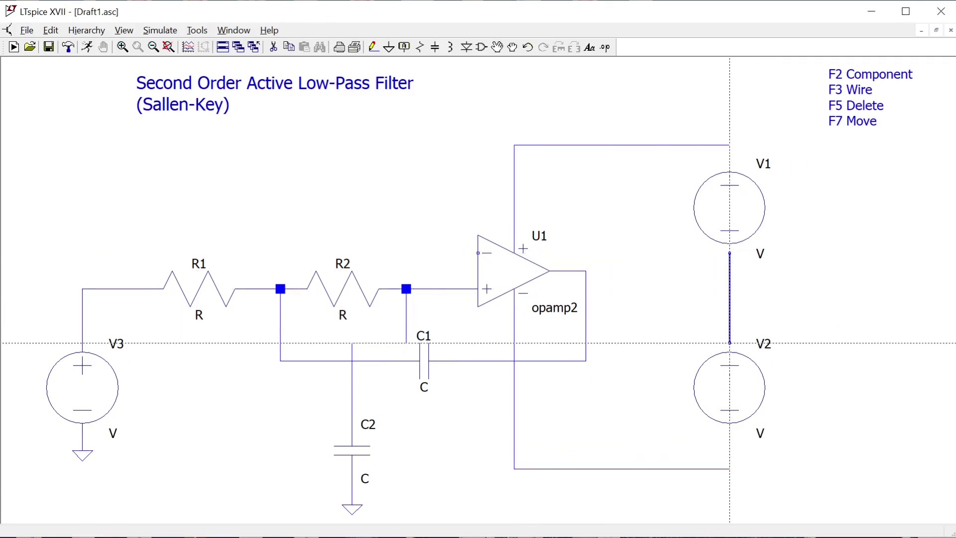
click(729, 342)
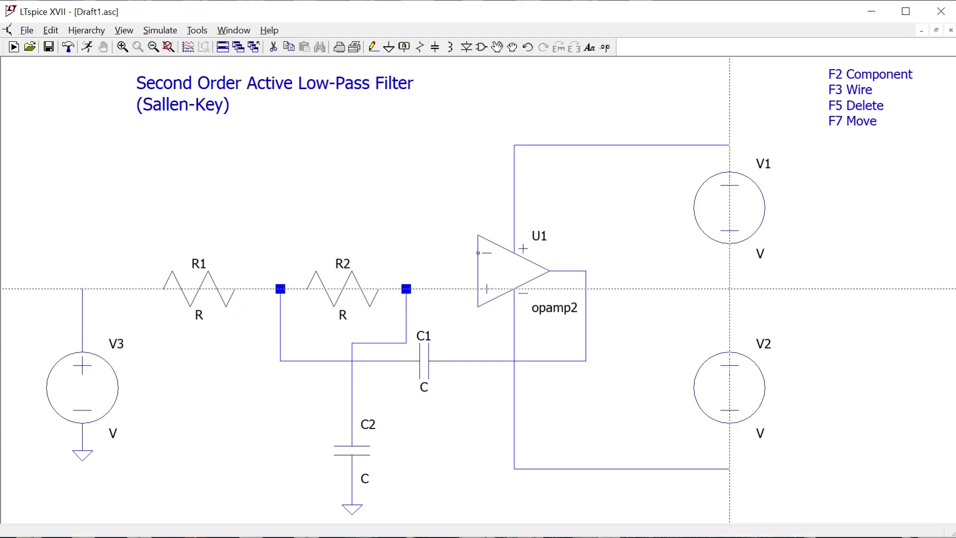
click(730, 145)
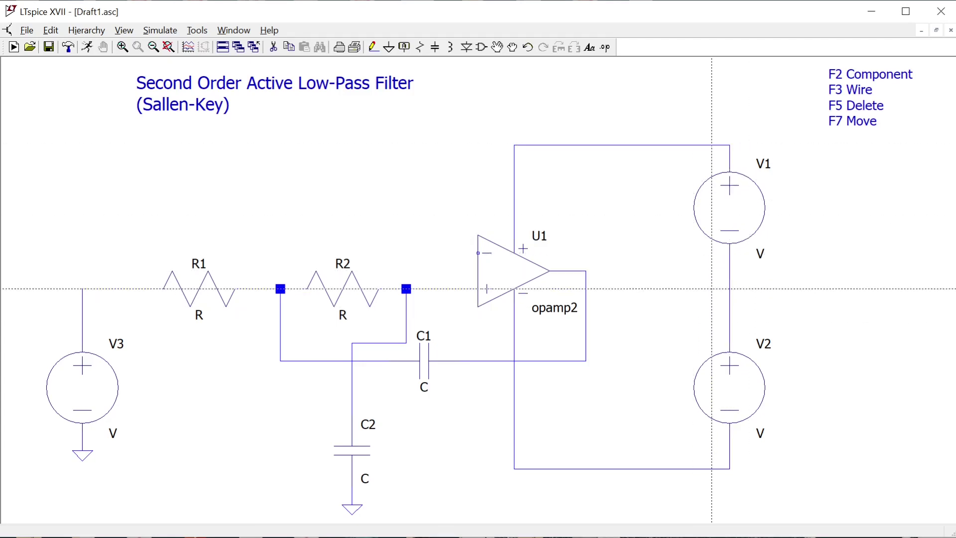
click(729, 243)
click(729, 351)
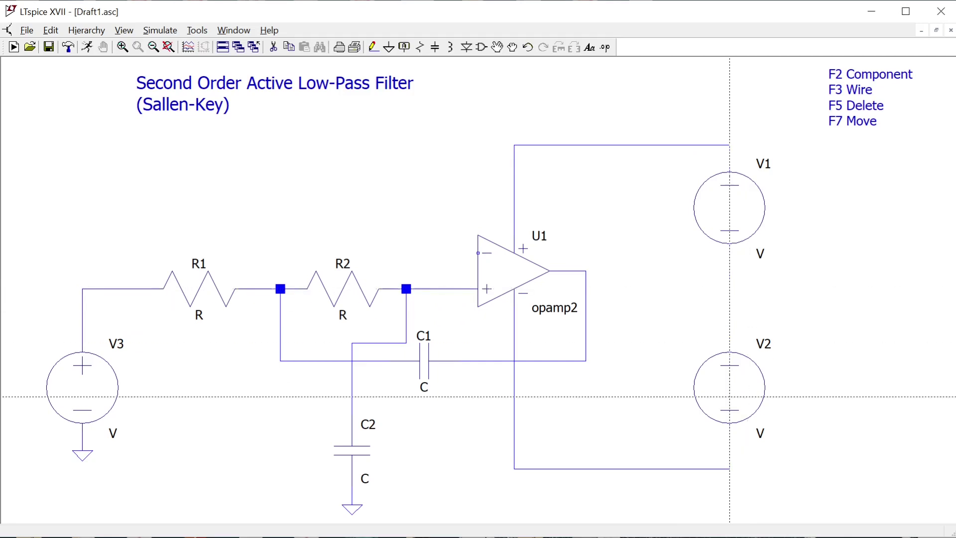
click(729, 423)
click(729, 468)
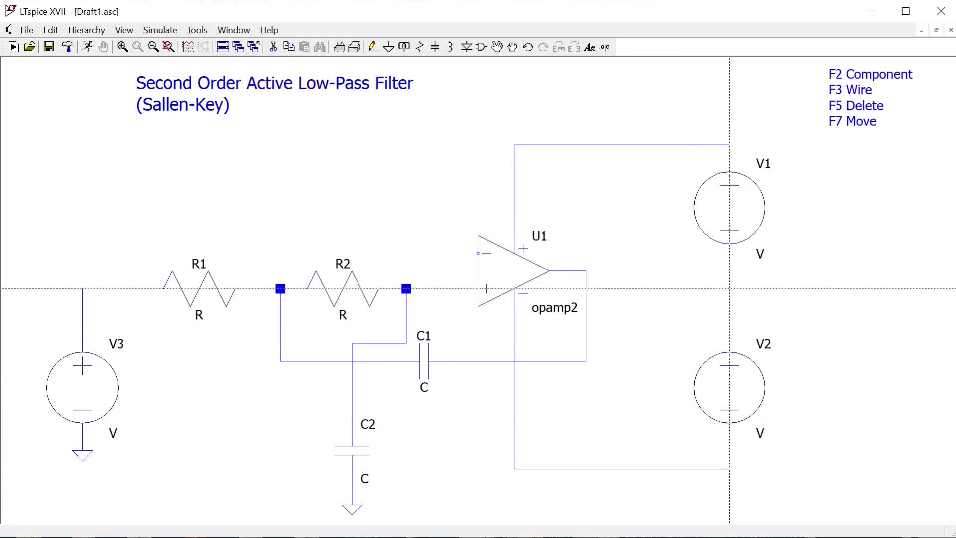
- Place a ground symbol beside the wire joining V1 and V2 and connect it to the midpoint of that wire
key(g)
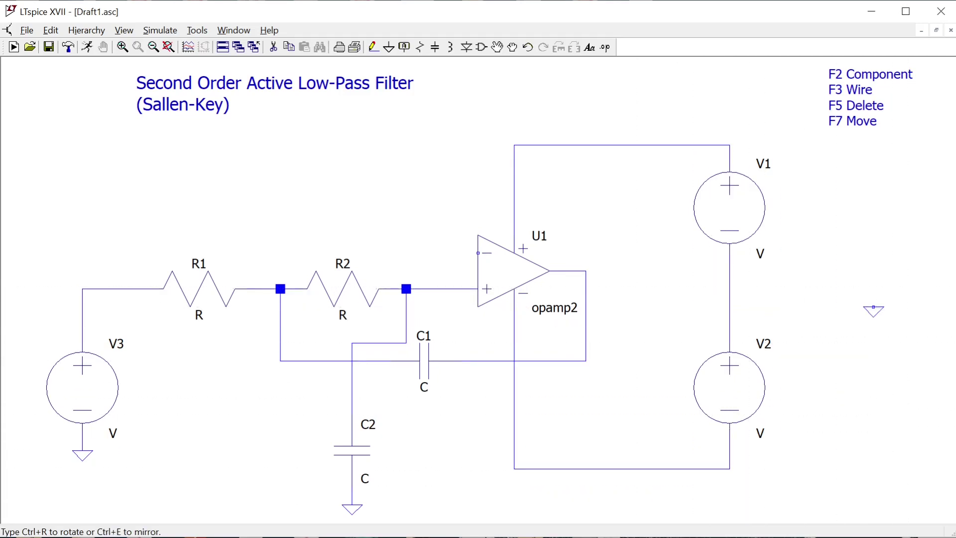
click(765, 307)
key(F3)
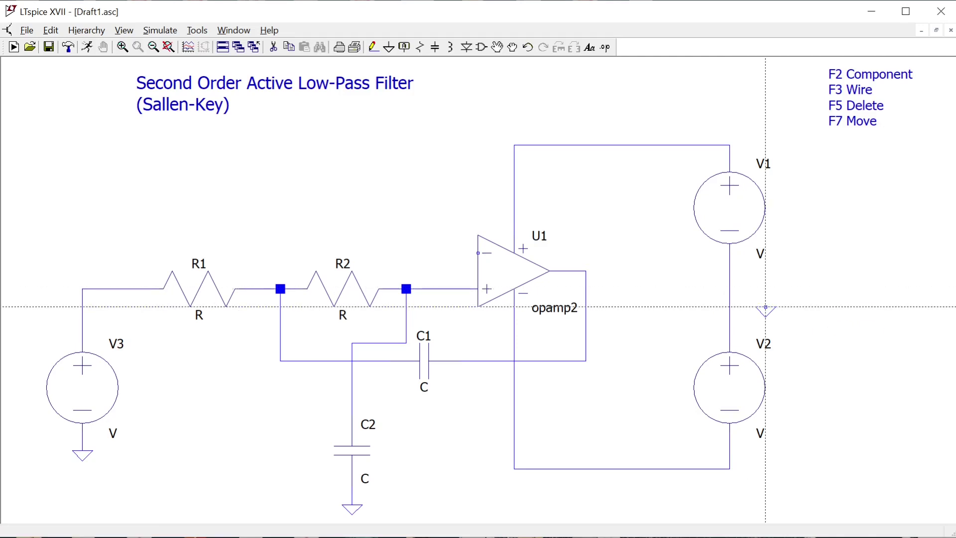
click(765, 289)
click(730, 288)
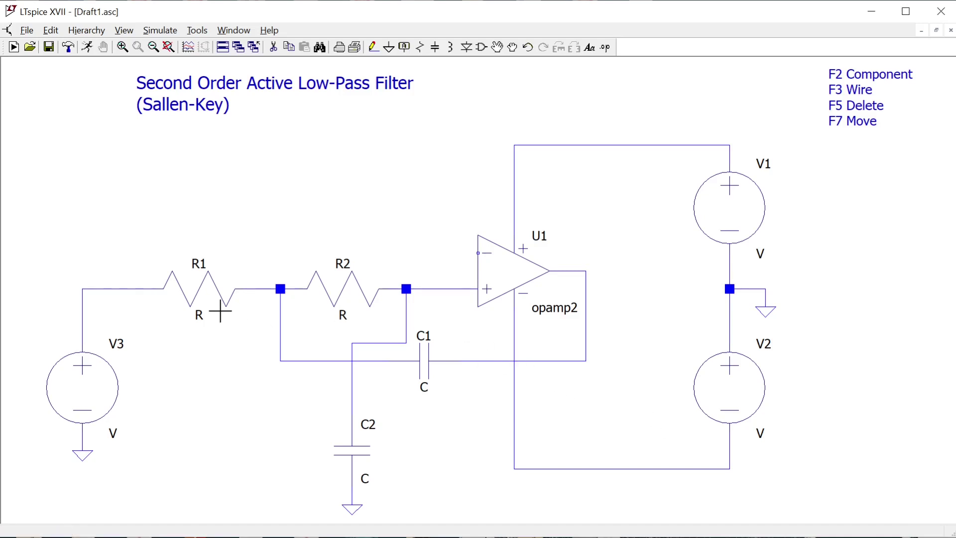
- Set the resistance of both R1 and R2 to 1.2k
right_click(209, 294)
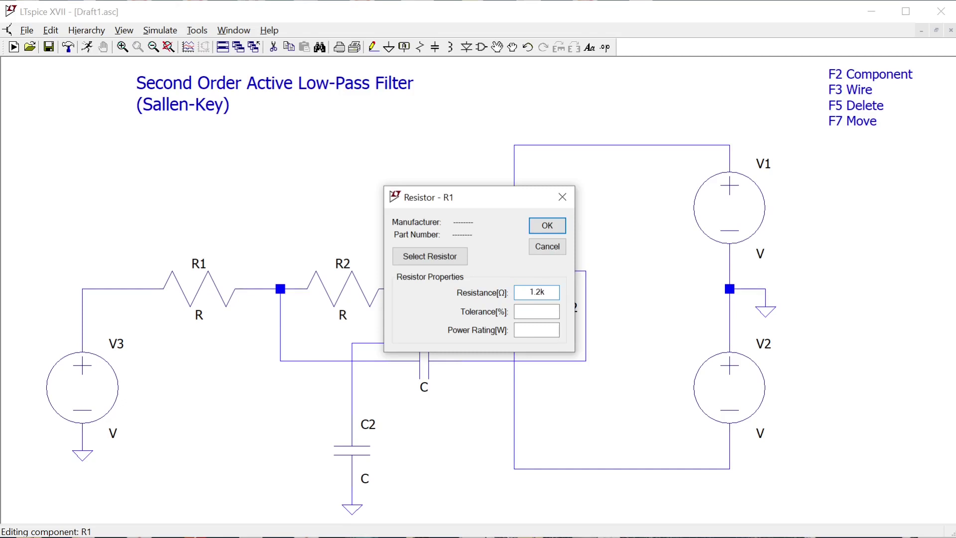
text(1.2k)
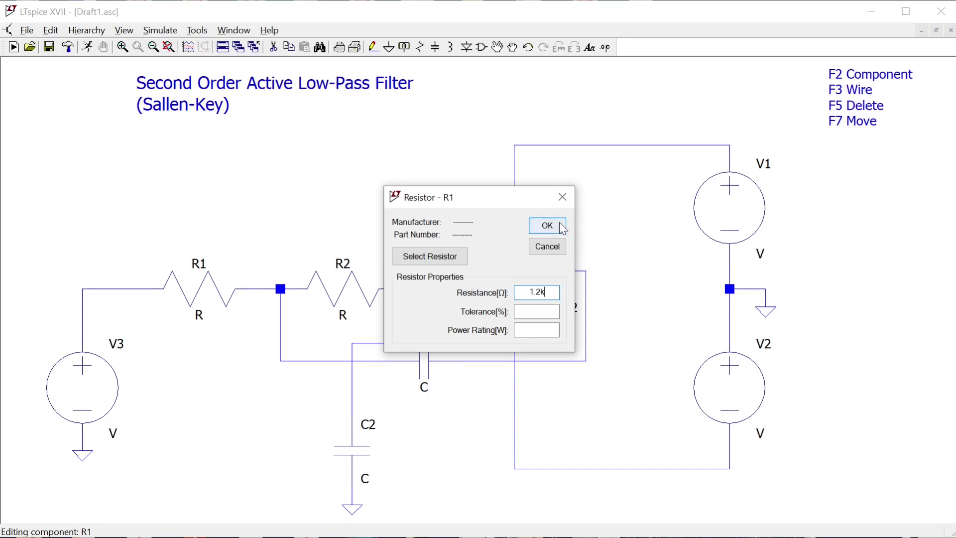
click(556, 227)
right_click(344, 294)
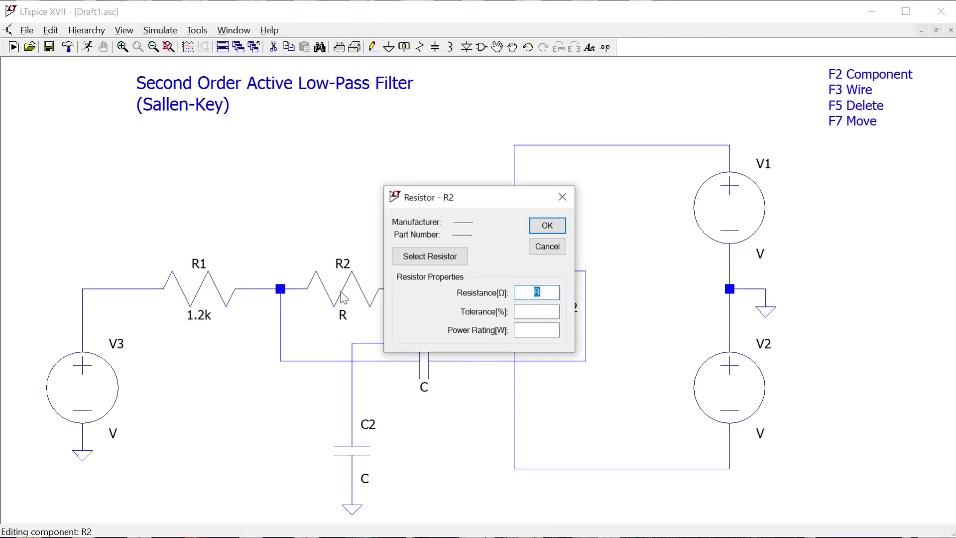
text(1.2k)
key(Return)
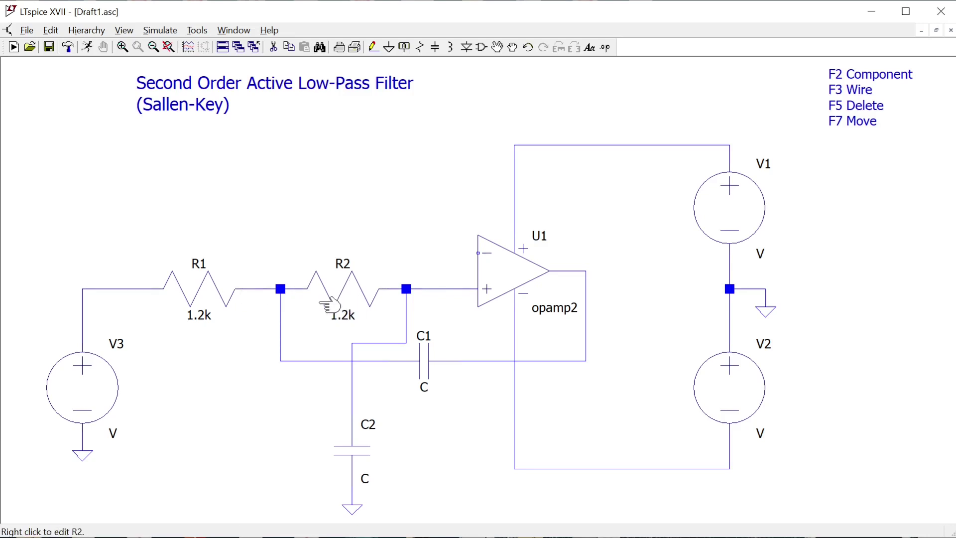
- Set the capacitance of both C1 and C2 to 33n
right_click(424, 371)
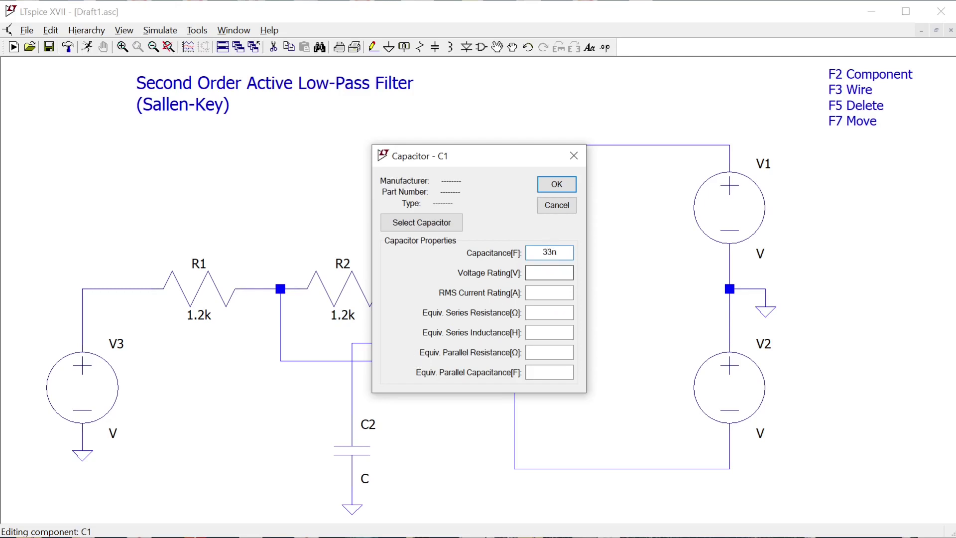
click(551, 252)
click(558, 189)
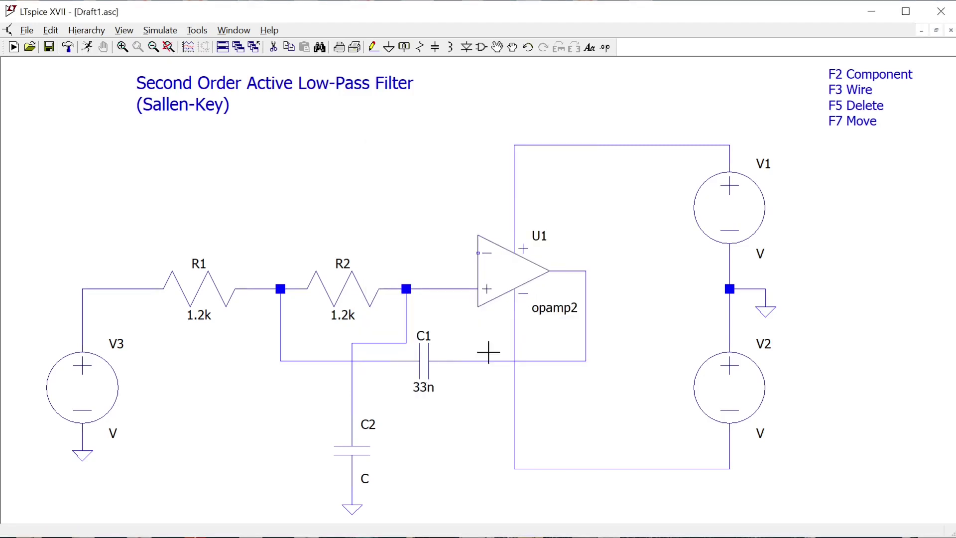
right_click(362, 451)
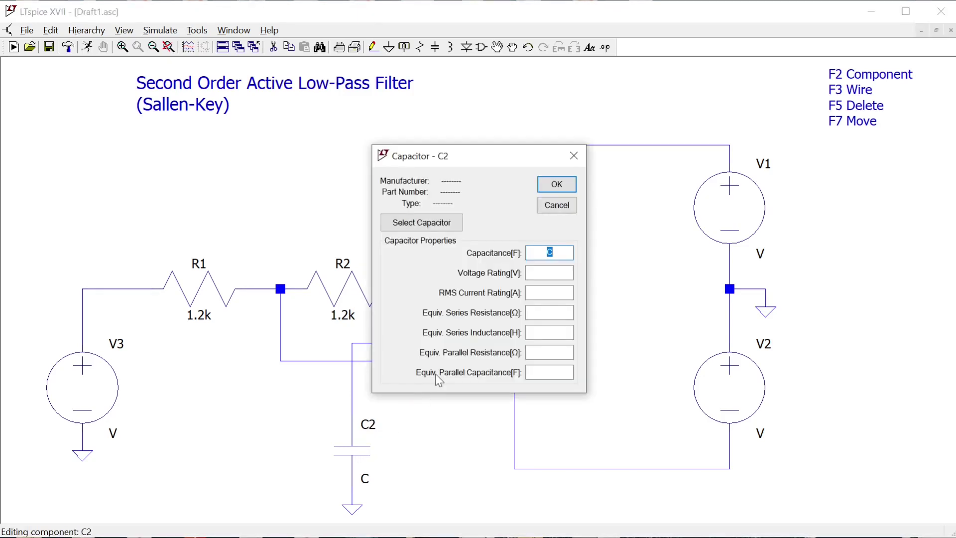
text(33n)
click(556, 185)
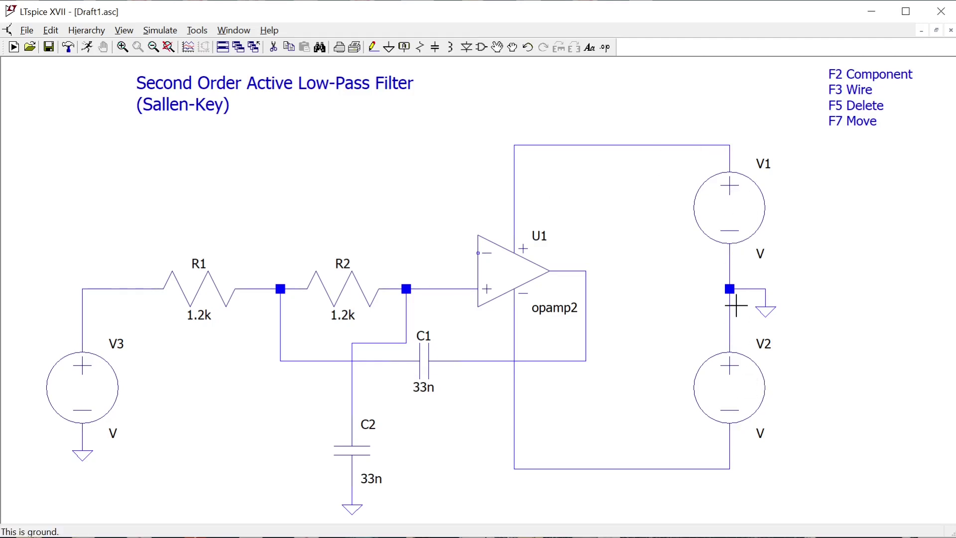
- Set the DC value of both supply sources V1 and V2 to 12 V
right_click(740, 207)
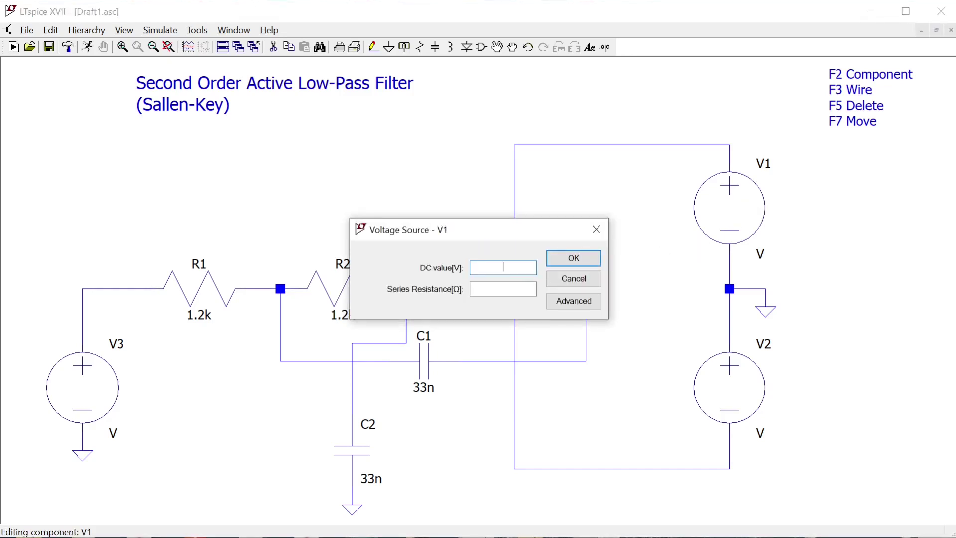
click(591, 259)
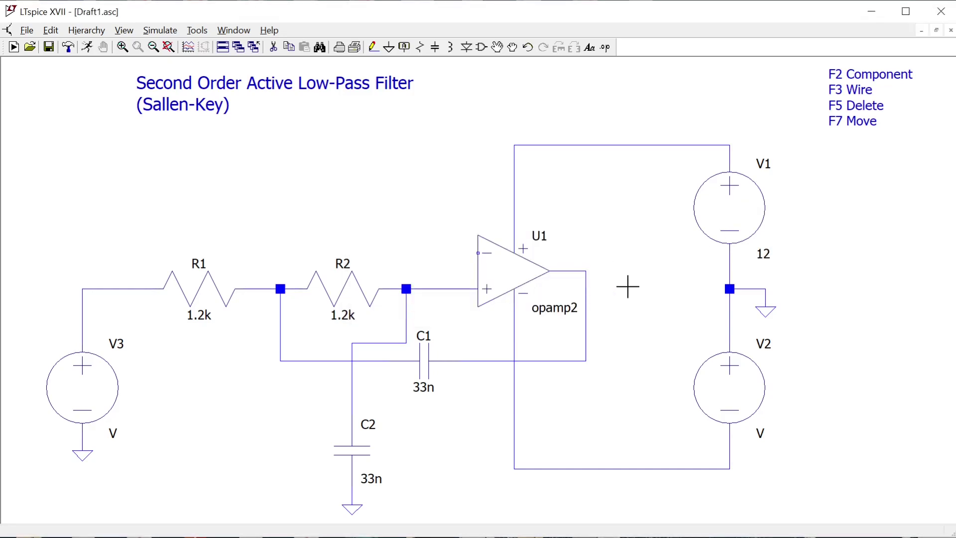
right_click(730, 398)
text(12)
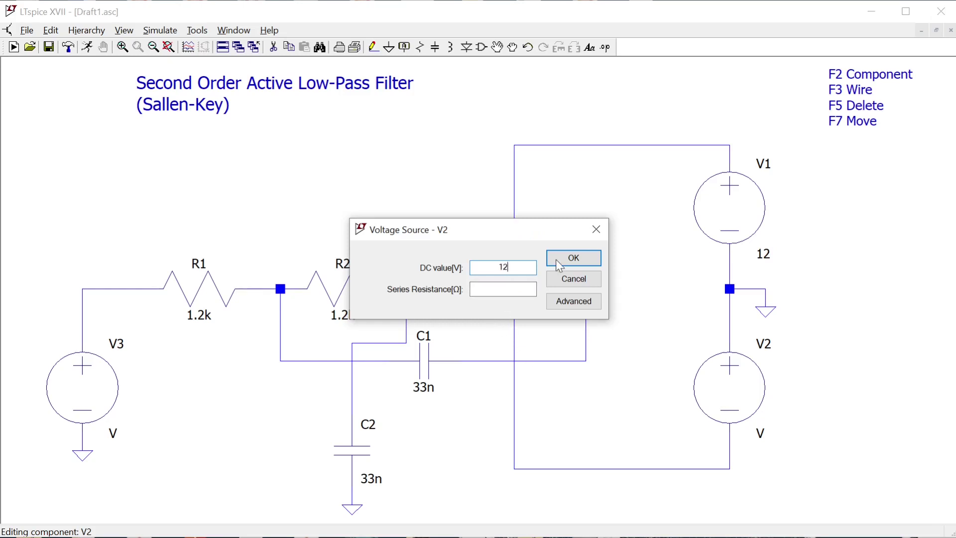
click(580, 255)
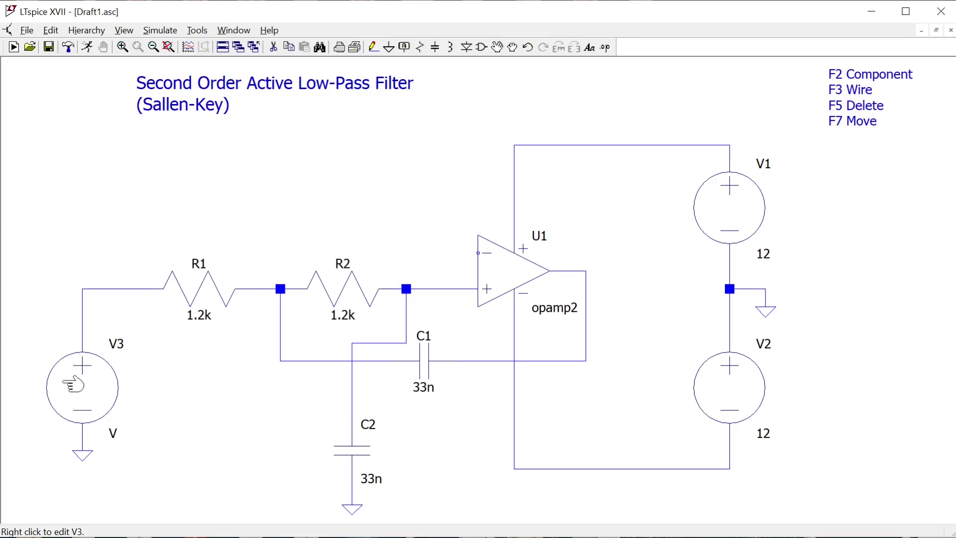
- Set the small-signal AC amplitude of input source V3 to ac
right_click(88, 391)
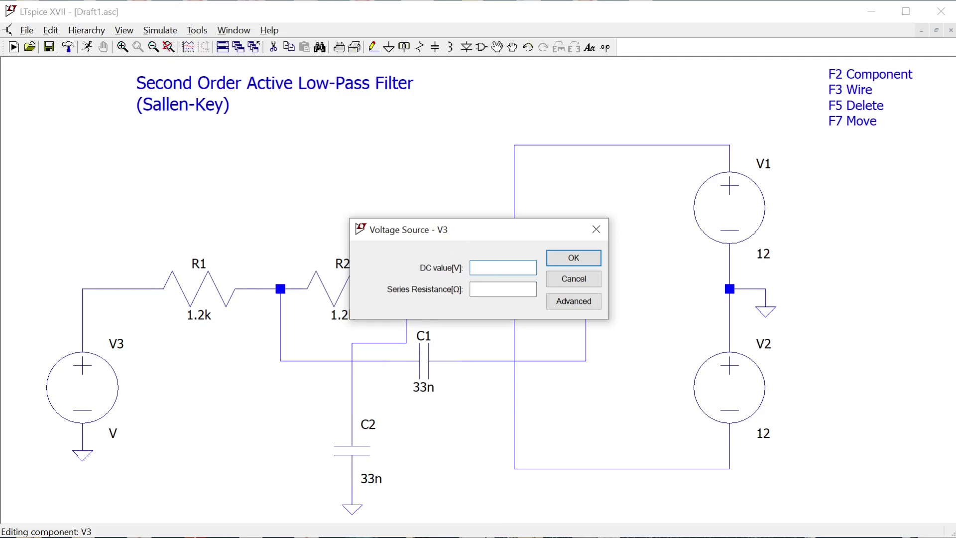
click(578, 302)
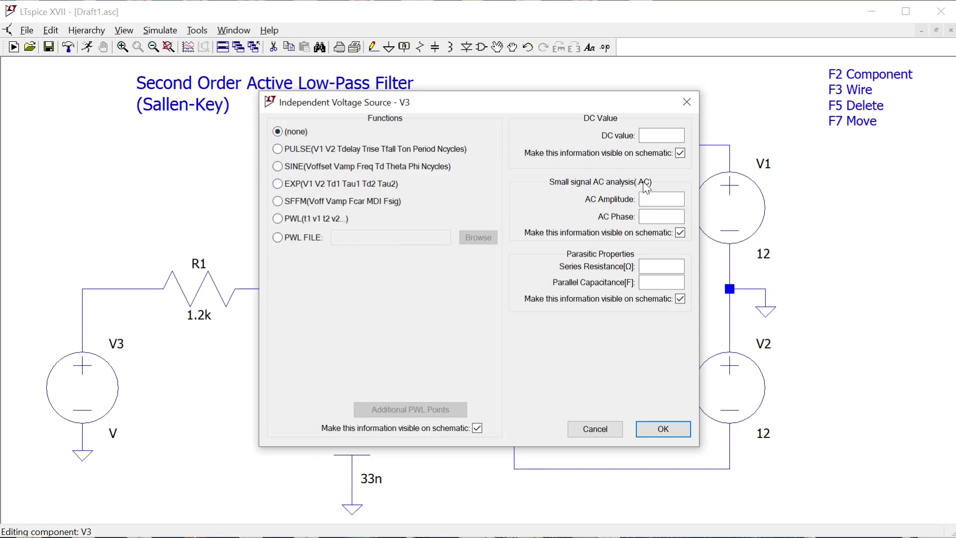
click(648, 199)
click(662, 430)
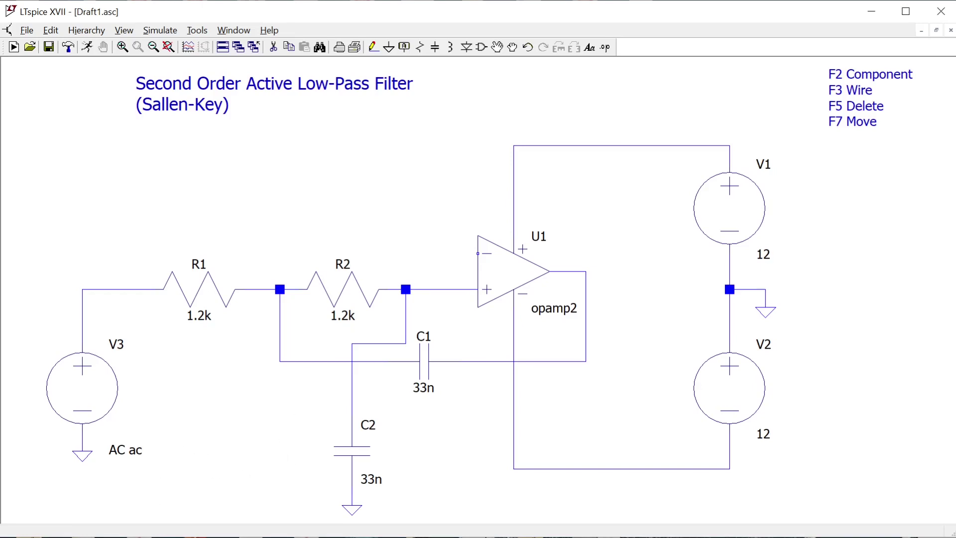
- Start a new SPICE directive on the schematic and open its analysis command editor for an AC Analysis
key(t)
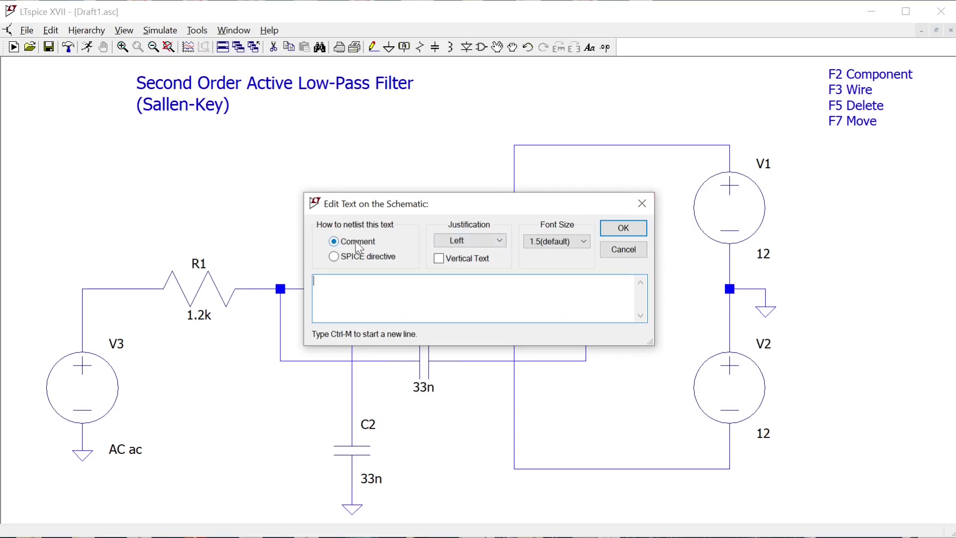
click(360, 259)
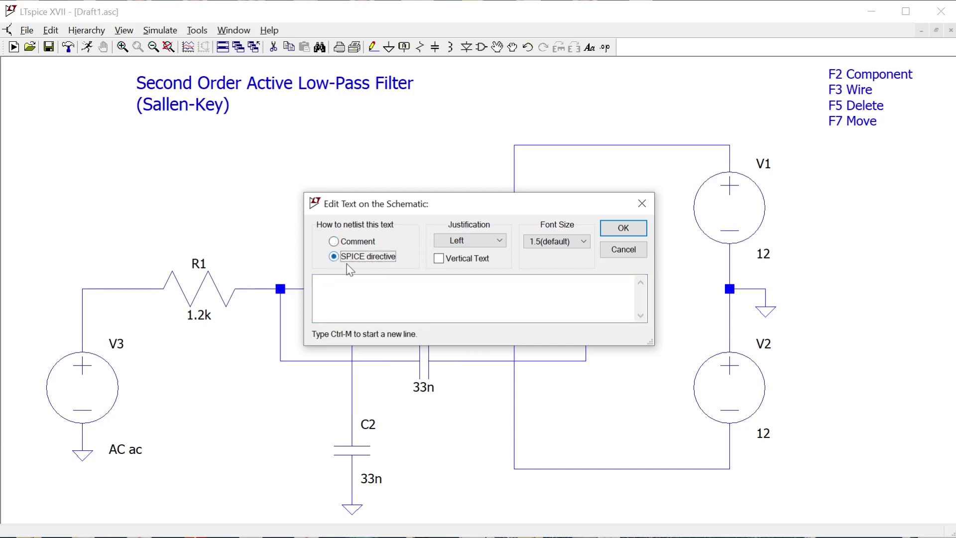
click(393, 311)
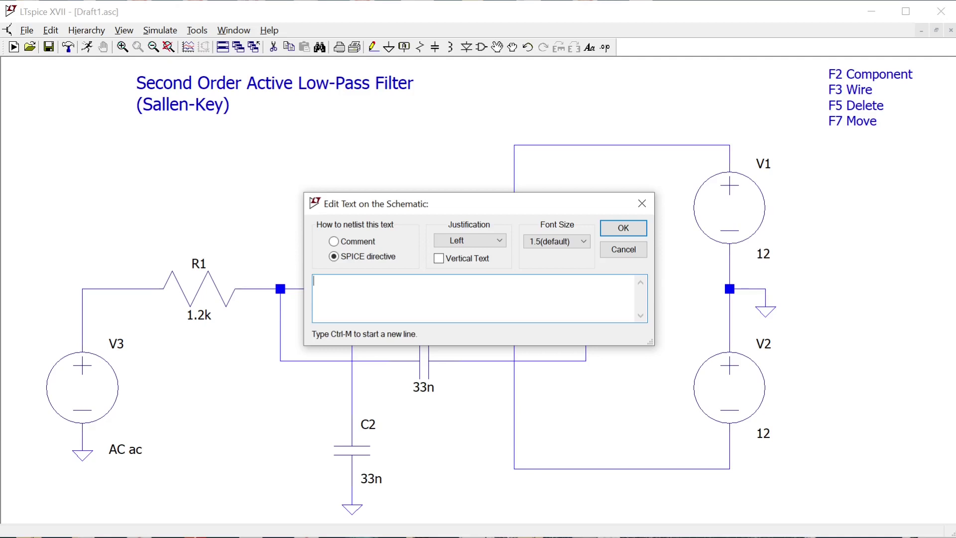
right_click(364, 290)
mouse_move(373, 282)
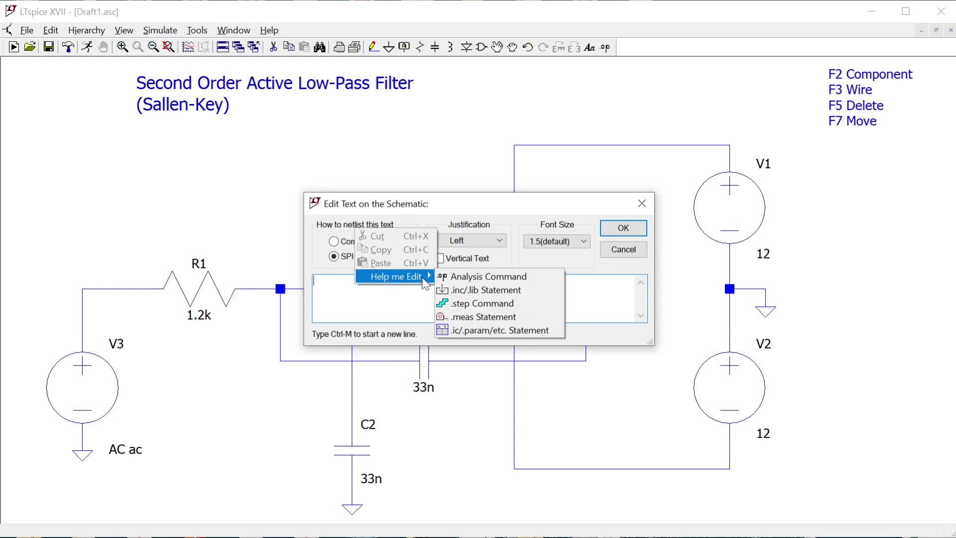
click(482, 282)
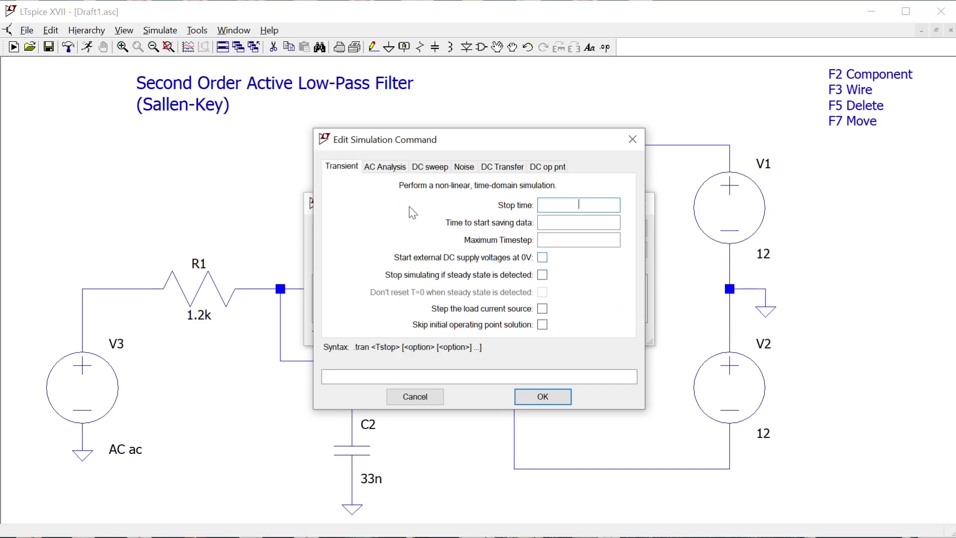
click(388, 169)
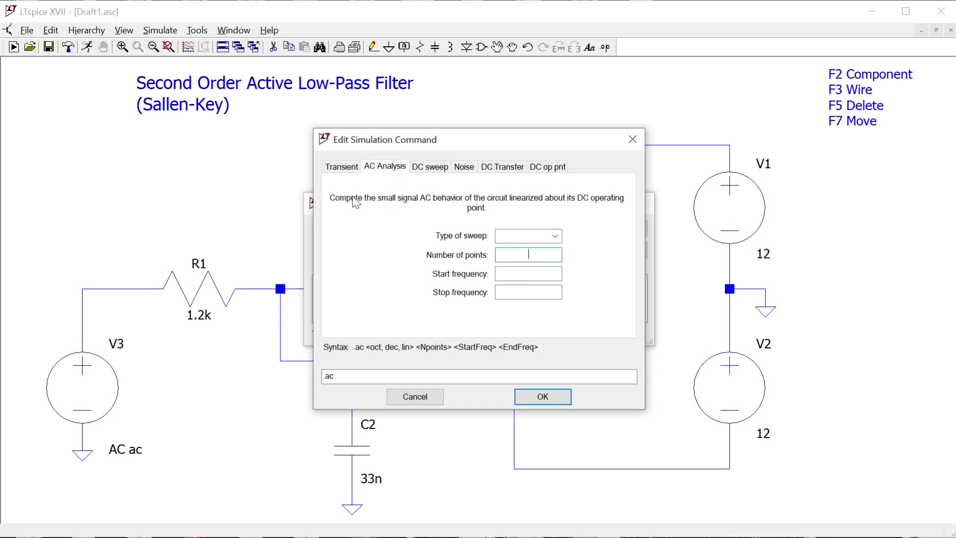
- Set the AC sweep type to Decade with 100 points per decade
click(557, 235)
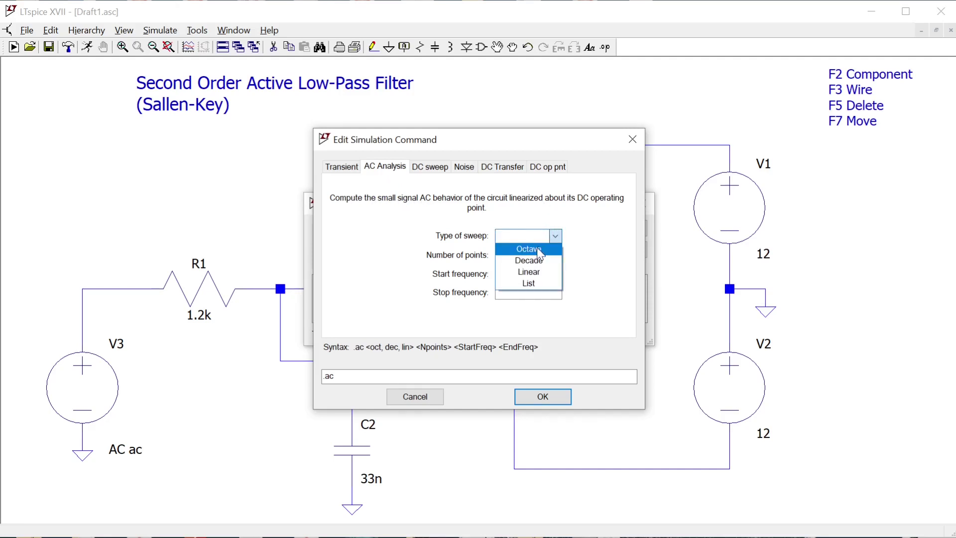
click(524, 260)
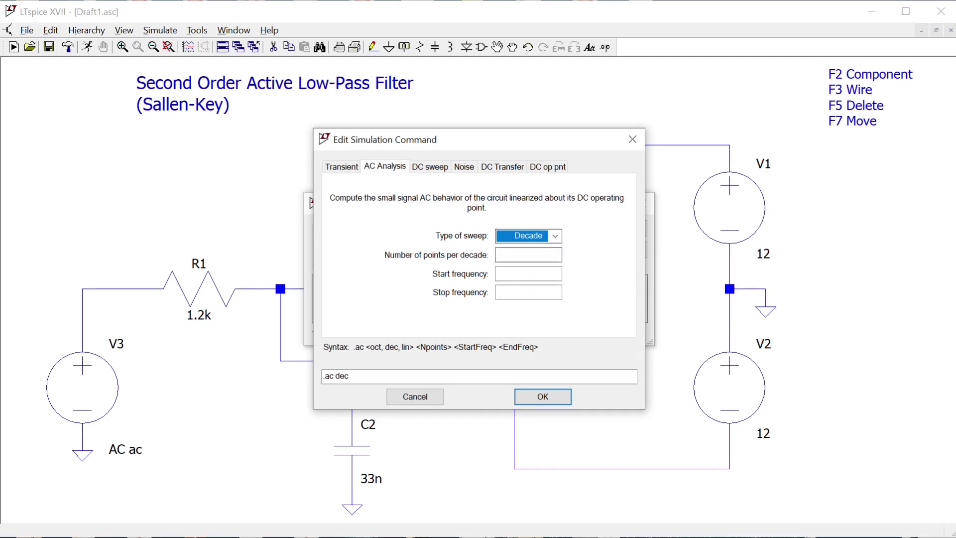
key(Tab)
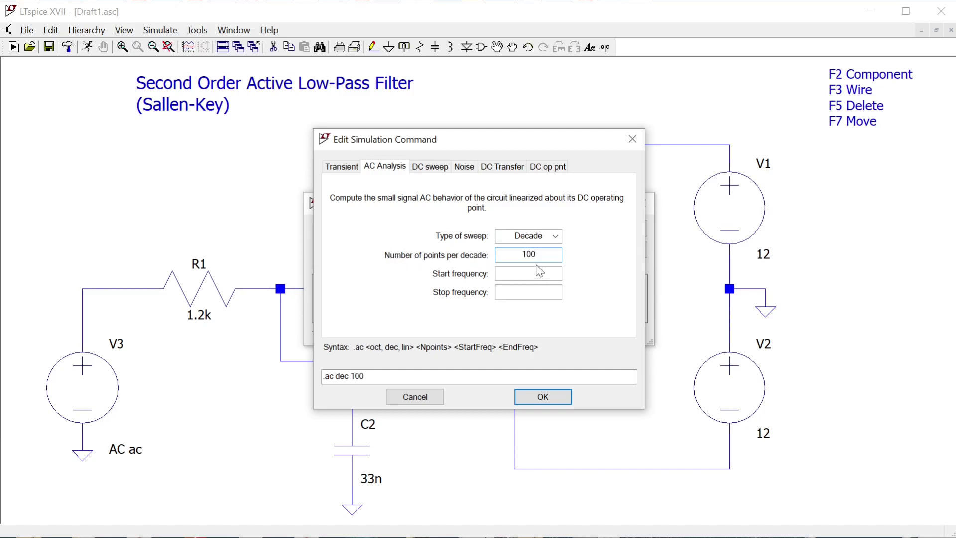
- Set the AC sweep's start frequency to 1 and stop frequency to 1meg, and accept the analysis command
key(Tab)
click(528, 292)
click(547, 274)
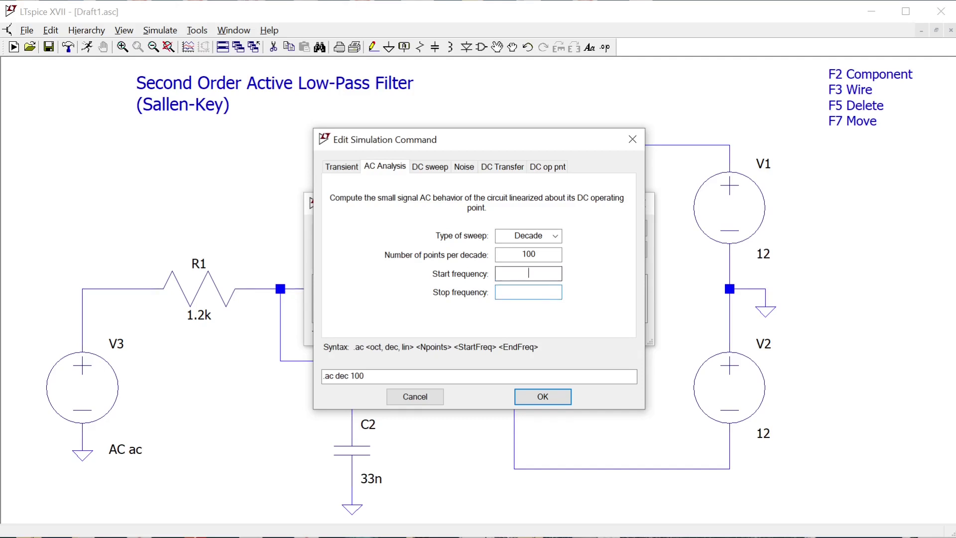
text(1)
click(528, 292)
text(1meg)
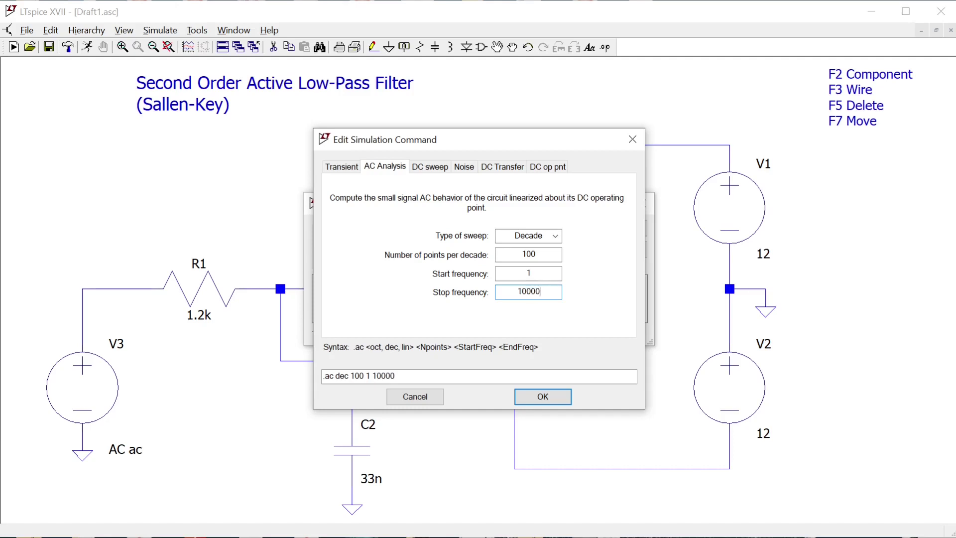
text(0000)
key(BackSpace)
key(BackSpace)
key(BackSpace)
key(BackSpace)
key(BackSpace)
key(BackSpace)
click(542, 396)
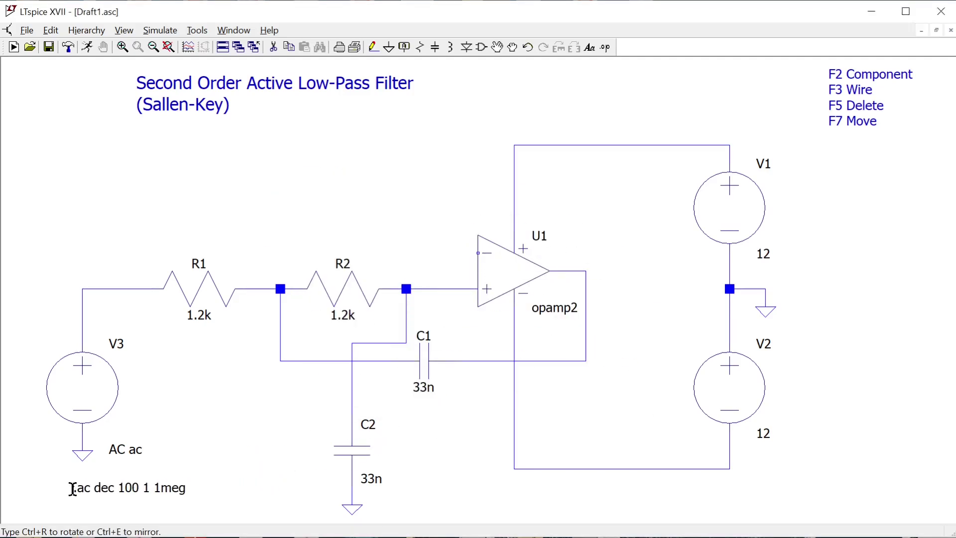
- Place the AC analysis directive below source V3 and run the simulation
click(56, 496)
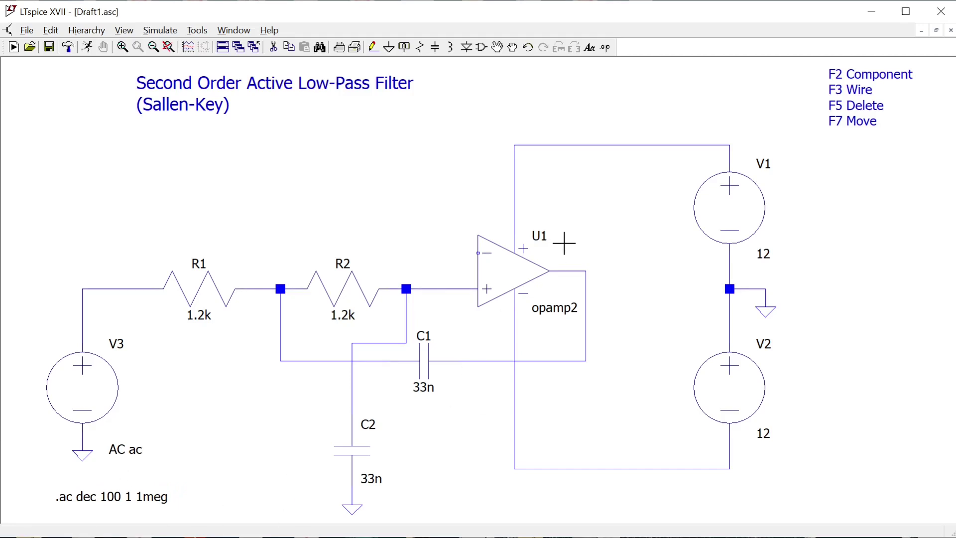
click(87, 46)
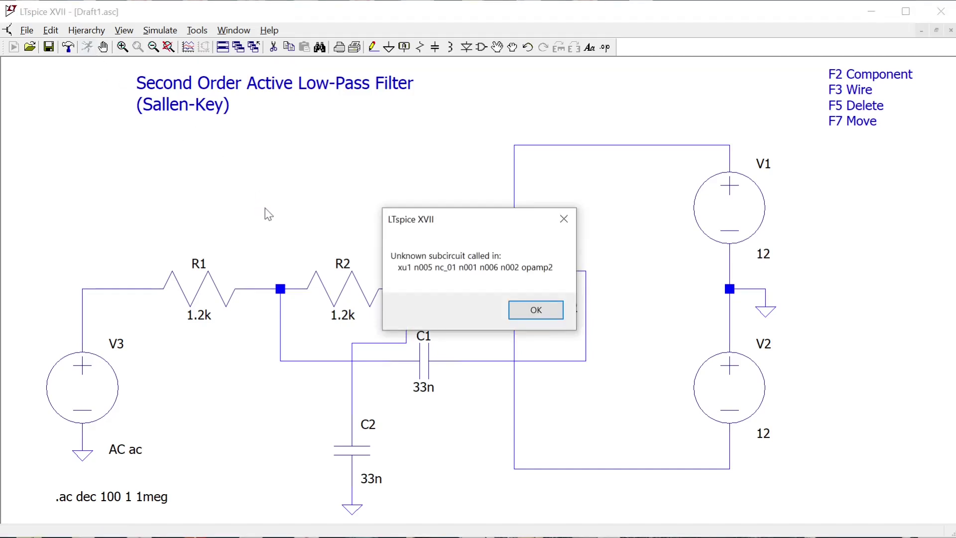
click(539, 311)
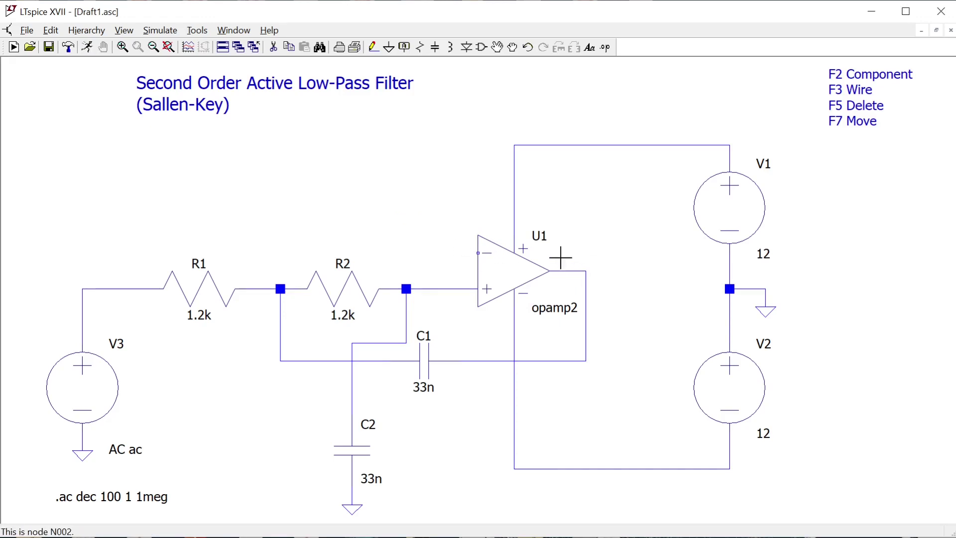
- Wire the output of op-amp U1 over its body back to its inverting input
key(F3)
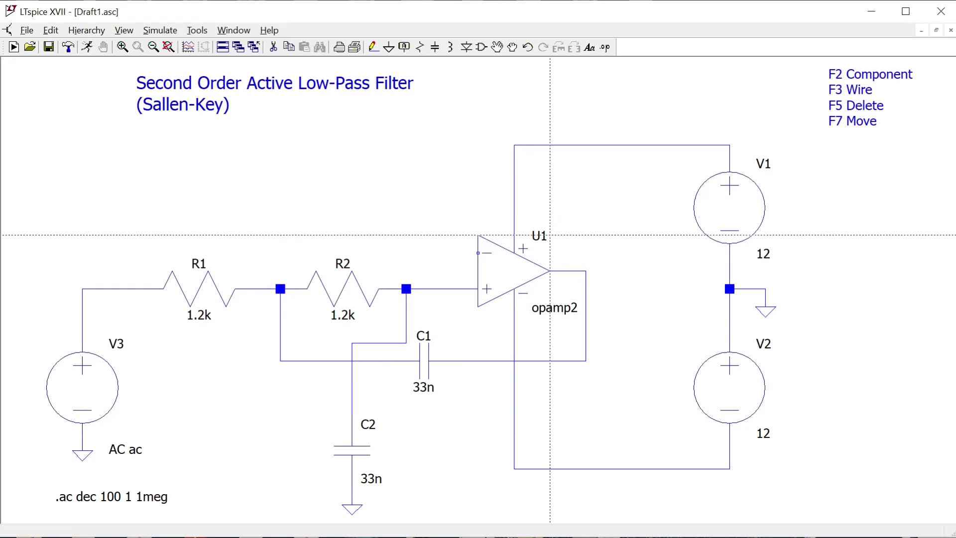
click(567, 271)
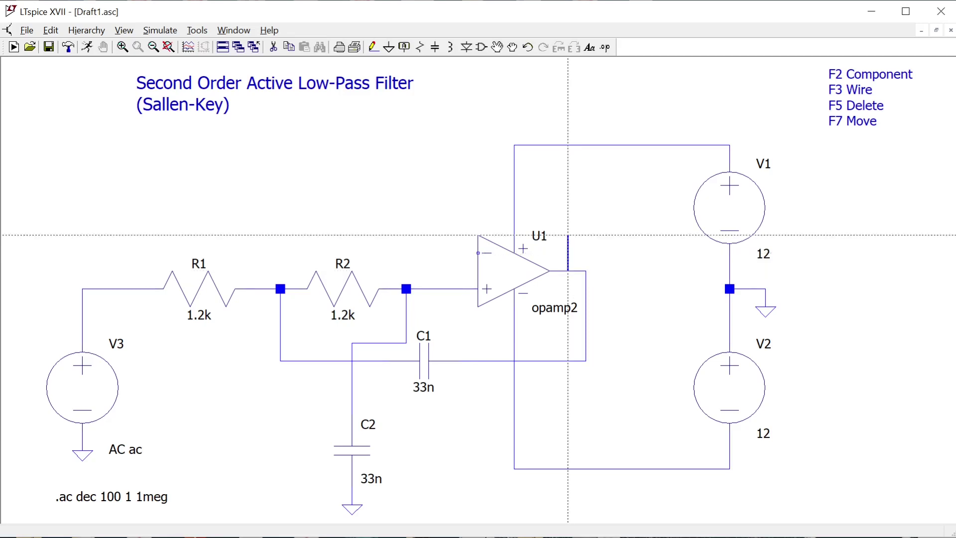
click(567, 181)
click(424, 181)
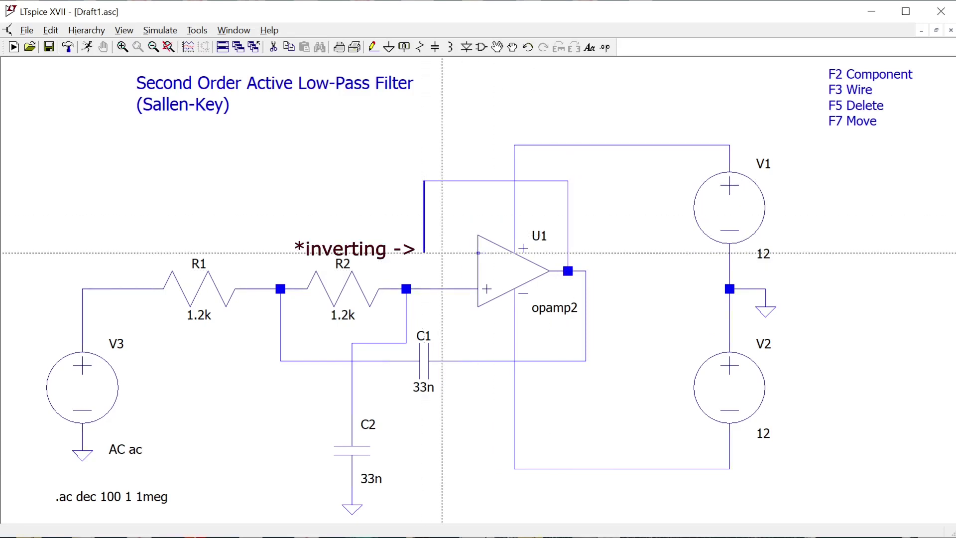
click(478, 252)
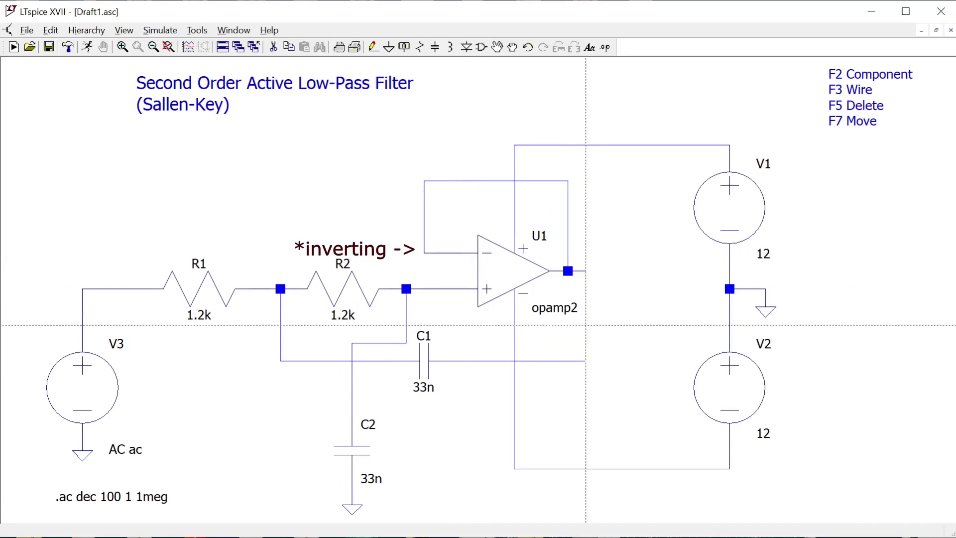
key(Escape)
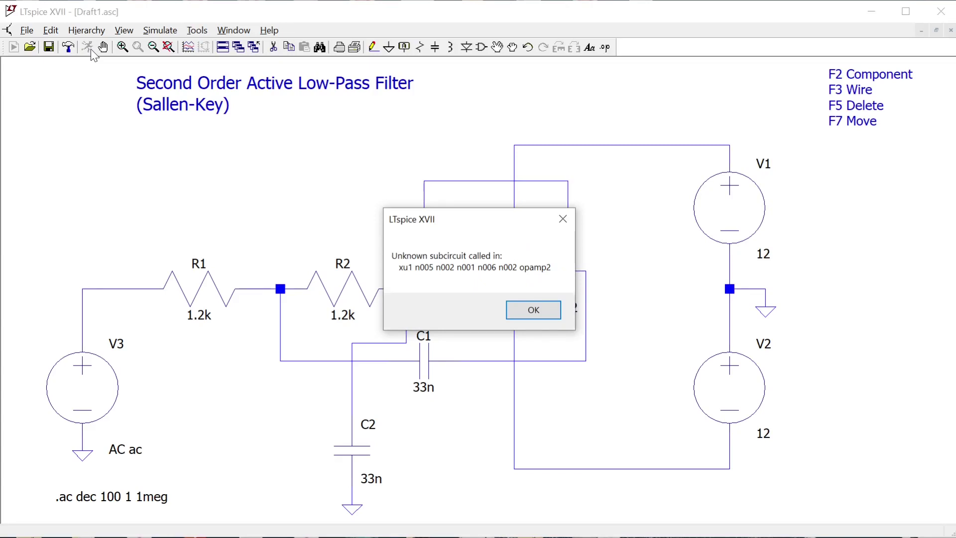
- Rerun the simulation and inspect the component attributes of op-amp U1
click(521, 311)
right_click(501, 278)
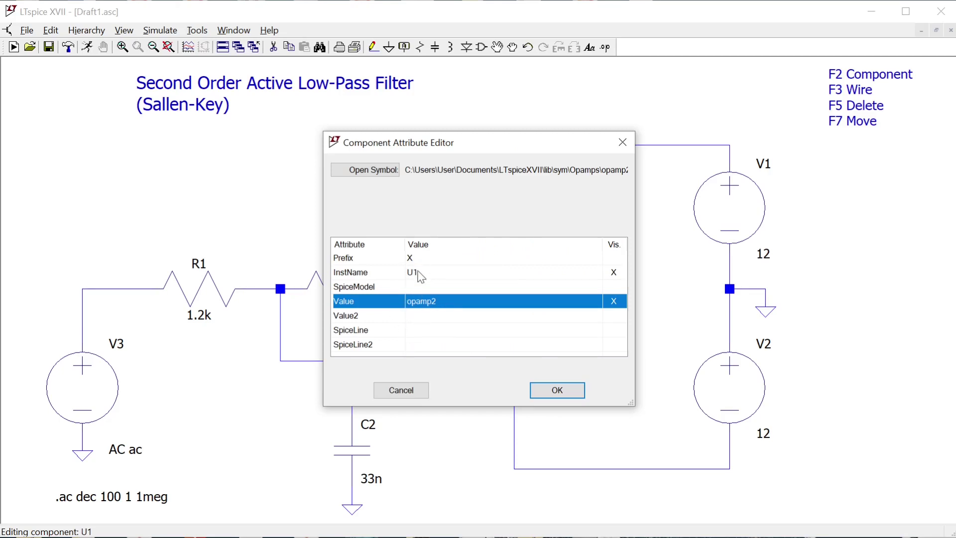
click(402, 390)
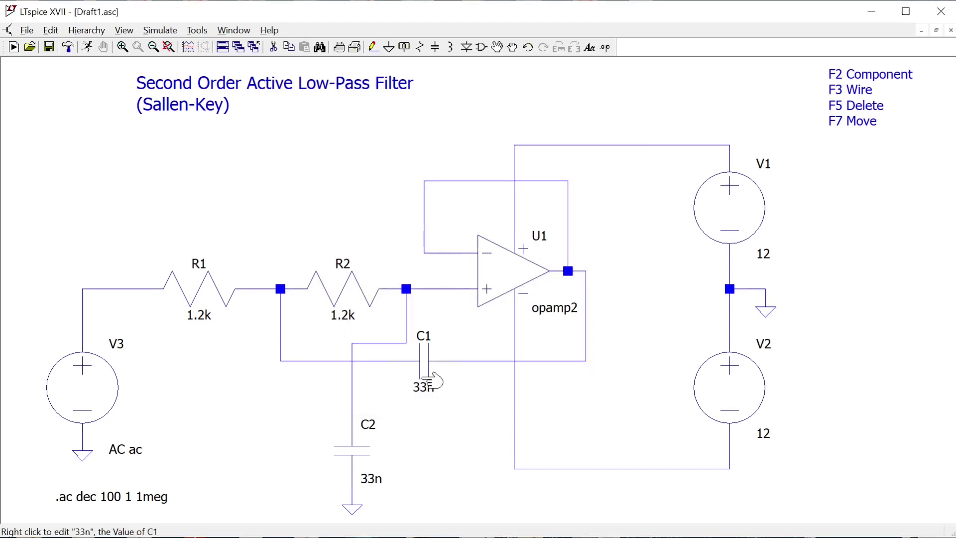
- Move op-amp U1 out of the circuit to the empty area above R1
key(F7)
click(510, 269)
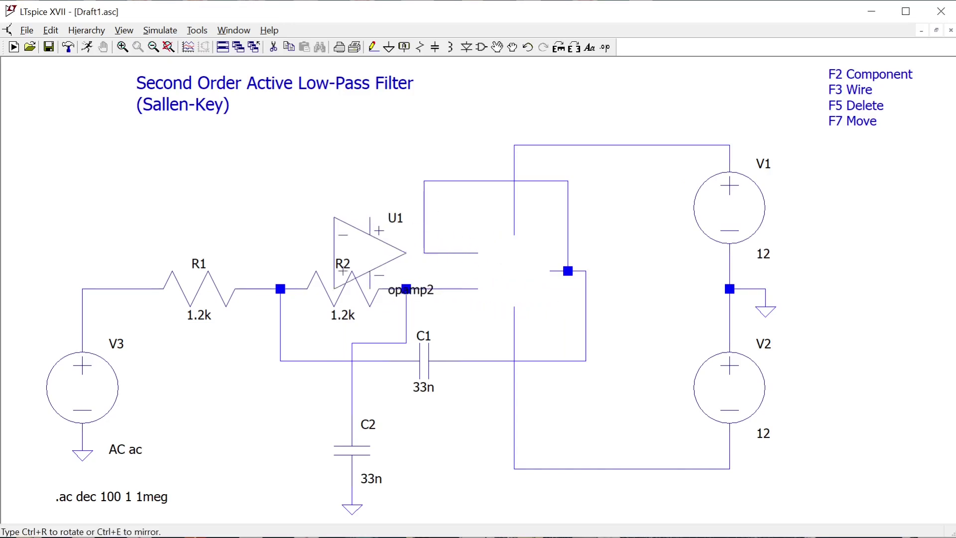
click(222, 182)
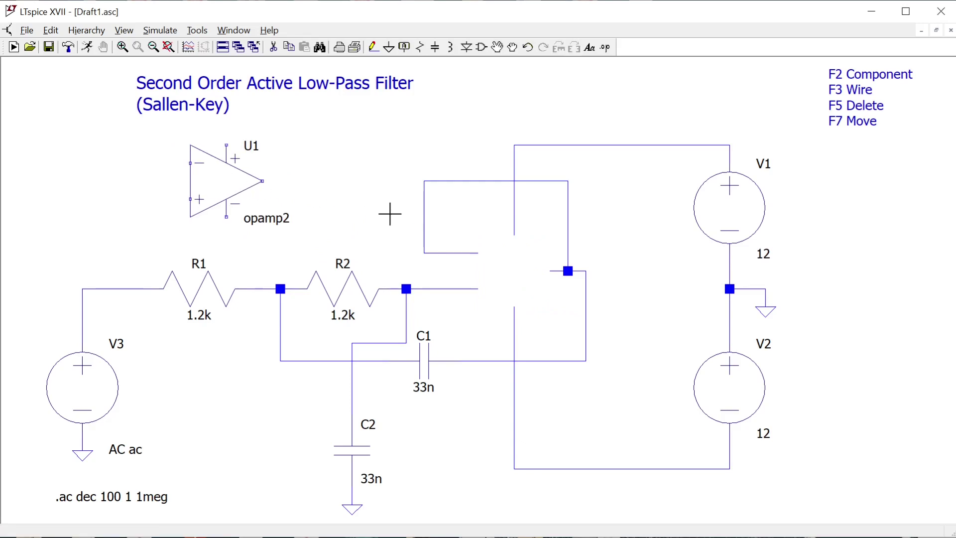
- Place a UniversalOpAmp from the Opamps library in the gap left by U1, aligned with the existing wire ends
key(F2)
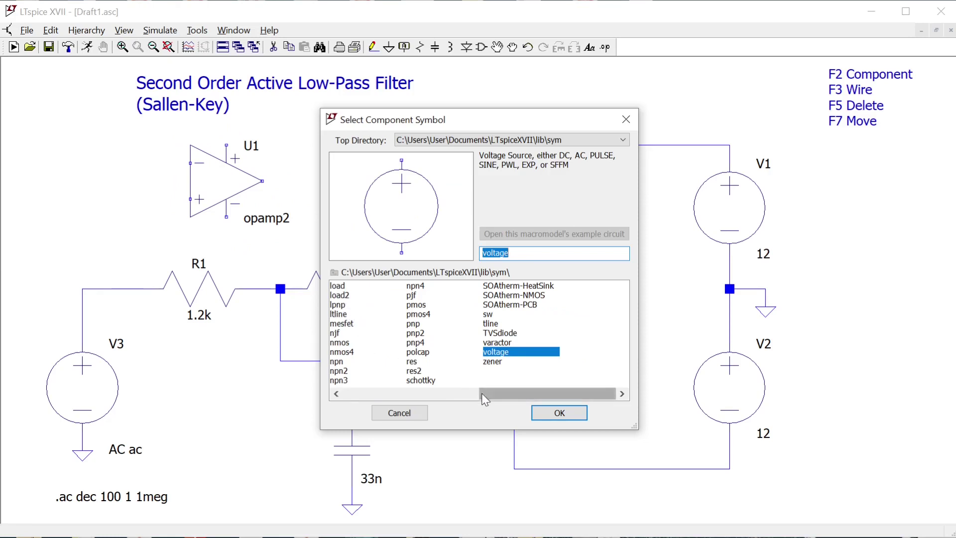
drag(473, 394, 338, 396)
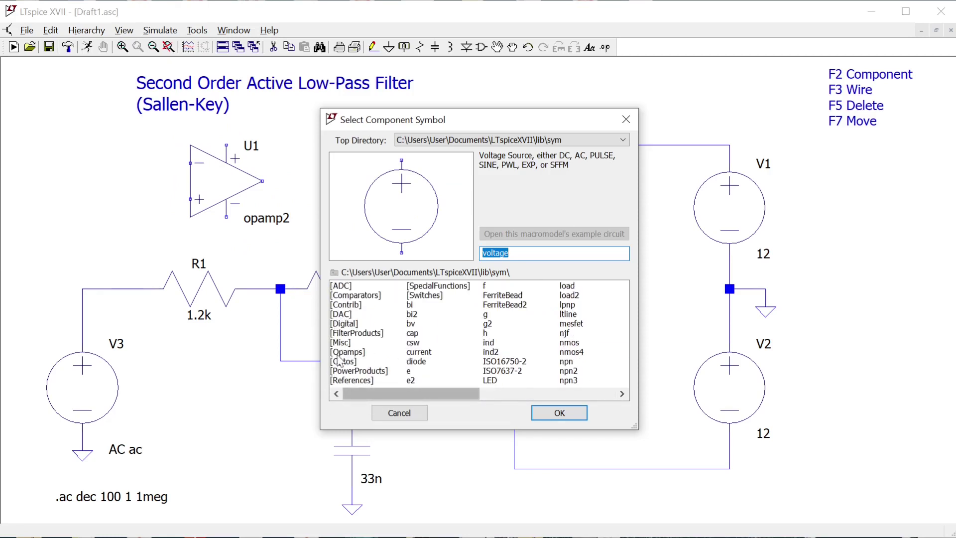
double_click(351, 355)
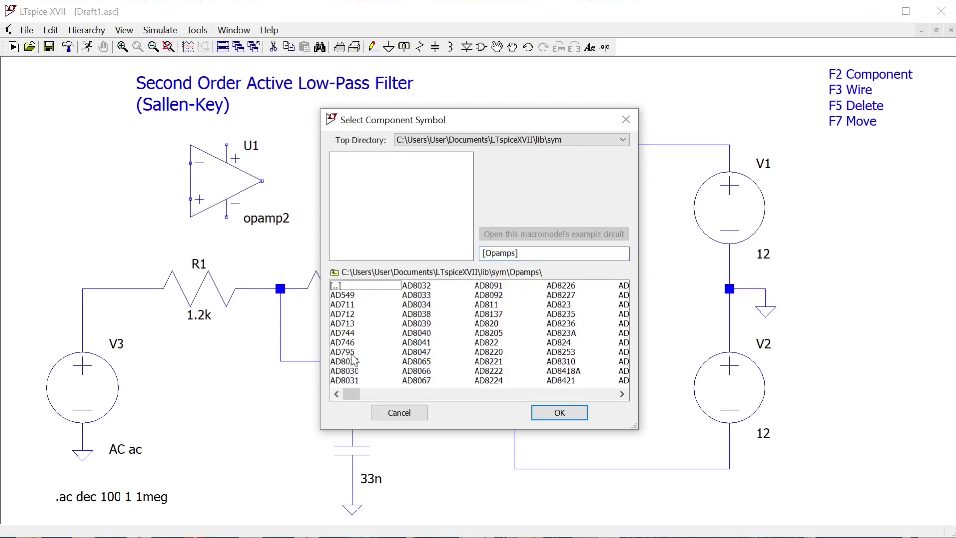
drag(357, 395, 606, 396)
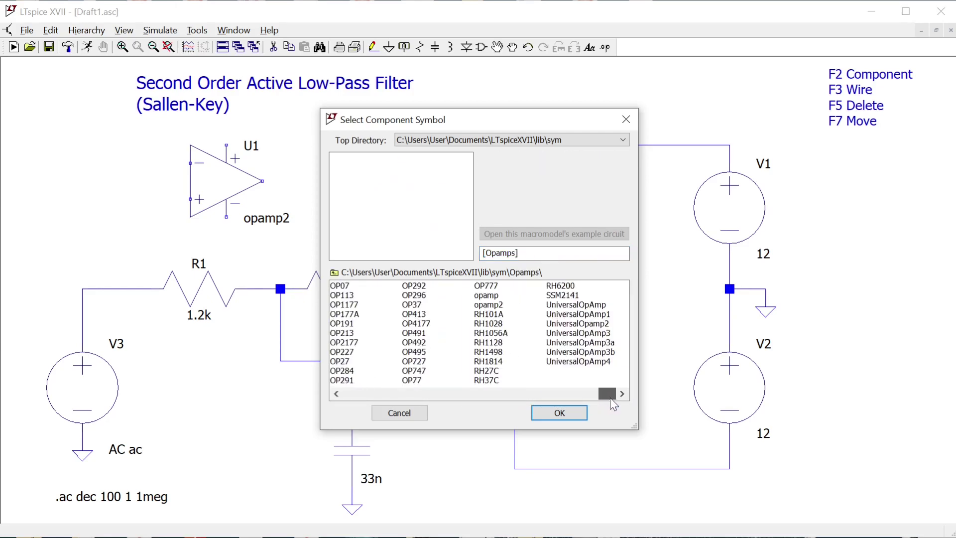
click(506, 305)
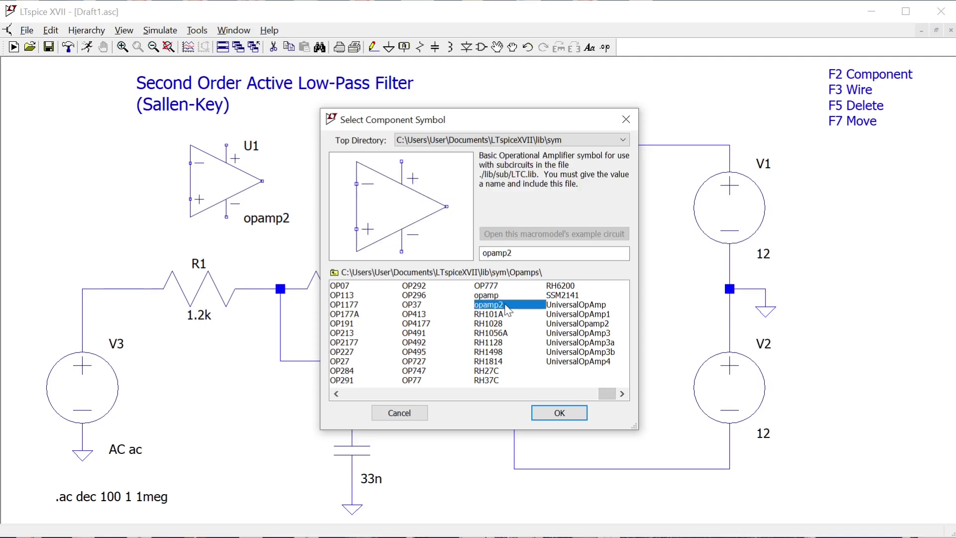
click(606, 305)
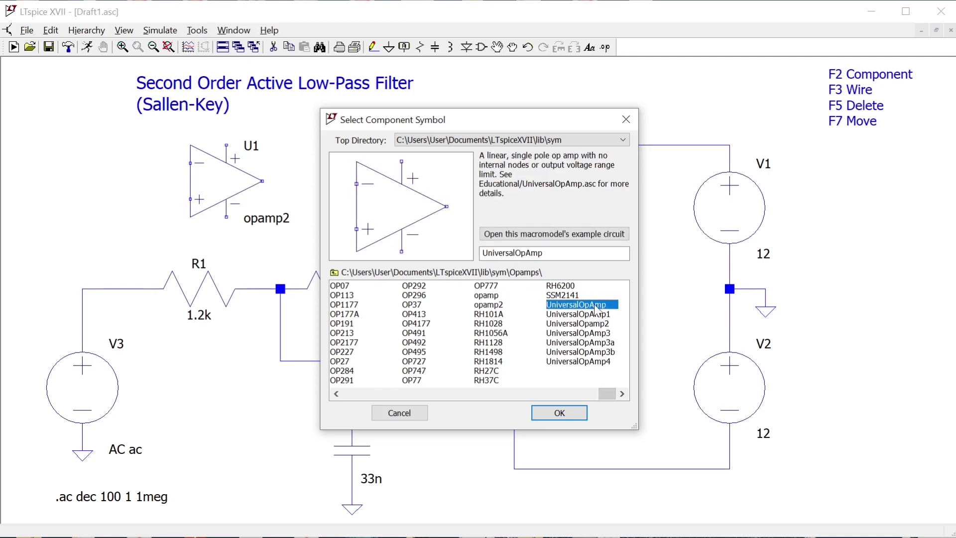
double_click(594, 308)
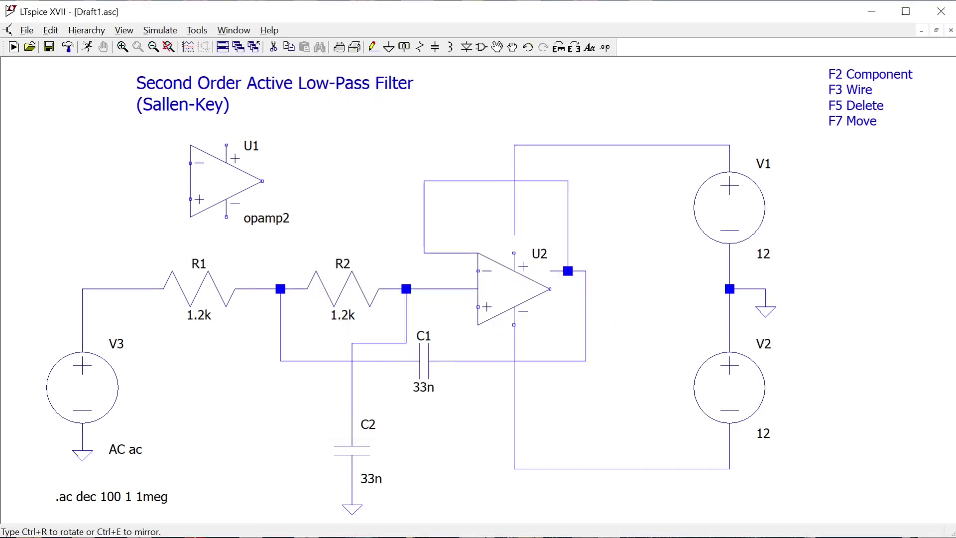
click(503, 264)
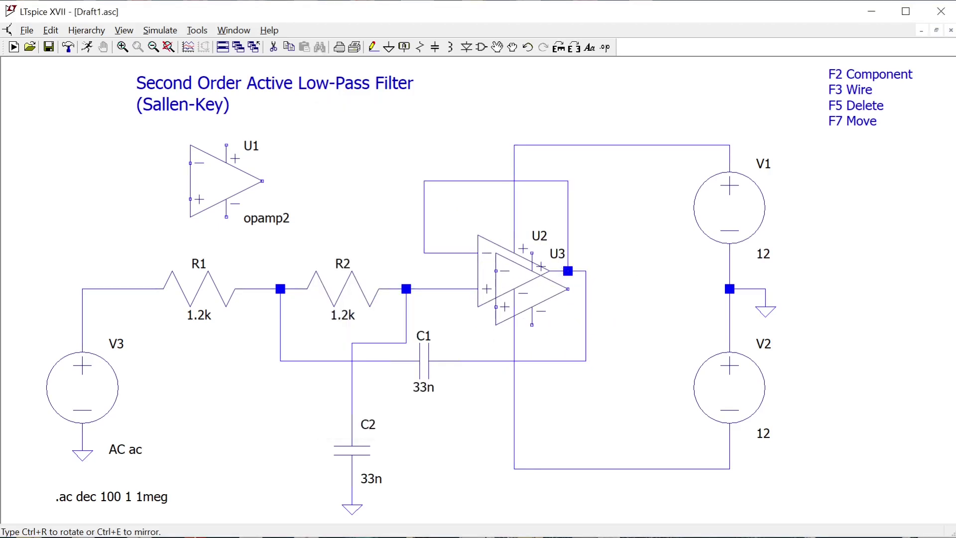
- End component placement and inspect the Value2 and SpiceLine attributes of the universal op-amp U2
key(Escape)
right_click(521, 282)
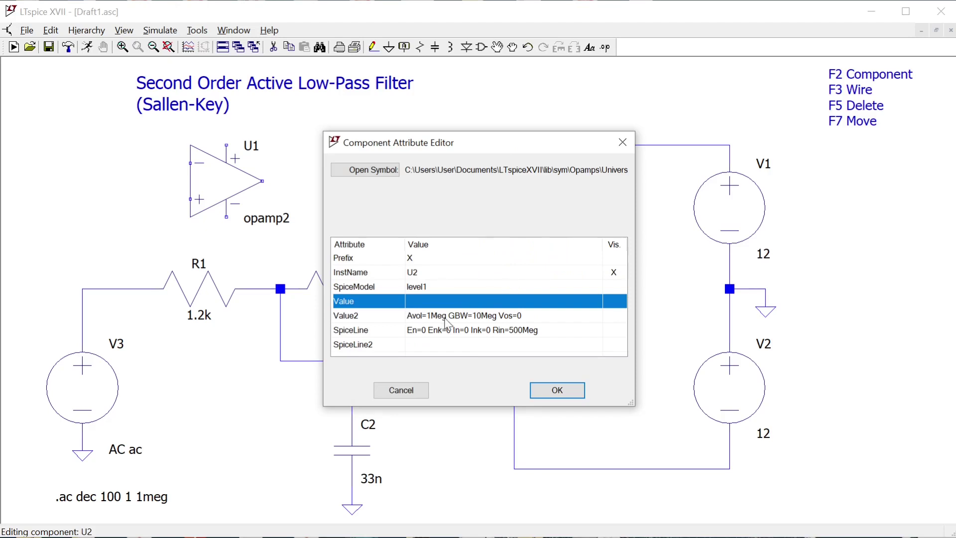
click(472, 327)
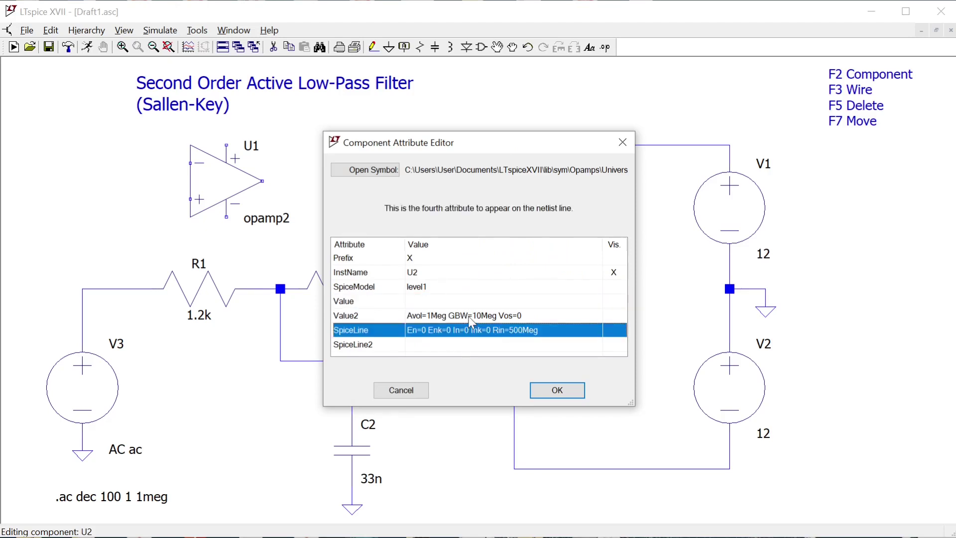
key(Up)
key(Down)
key(Up)
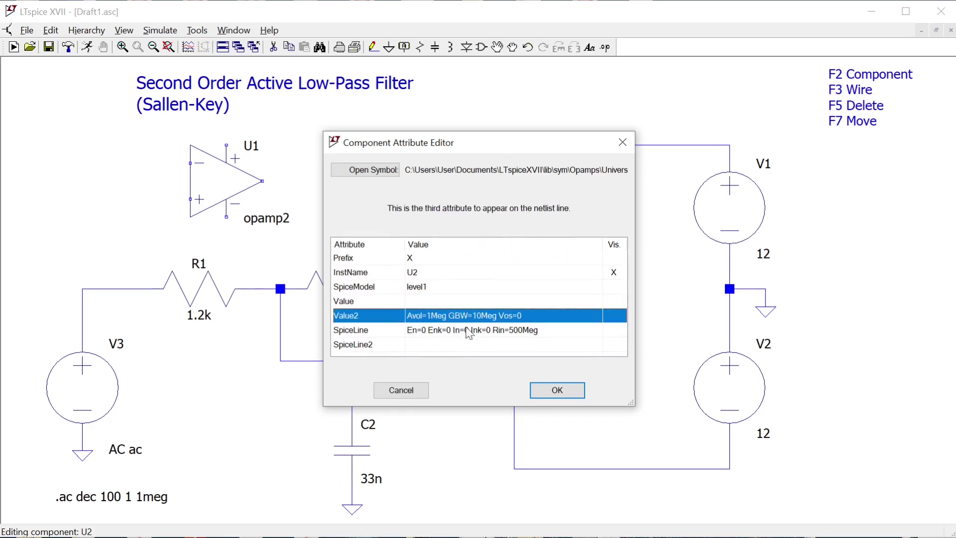
click(400, 389)
- Check the component attributes of the unused op-amp U1 above R1, and delete that op-amp from the schematic
right_click(239, 192)
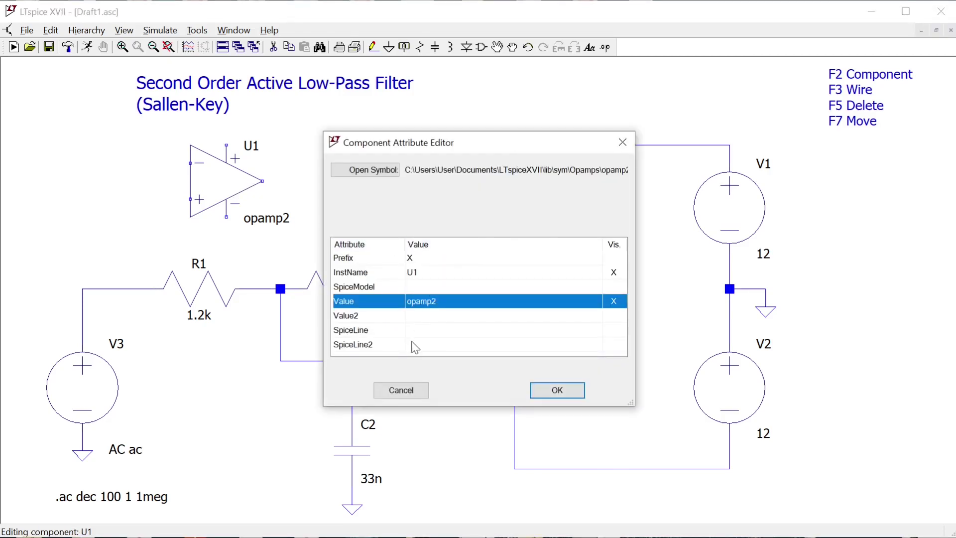
click(416, 390)
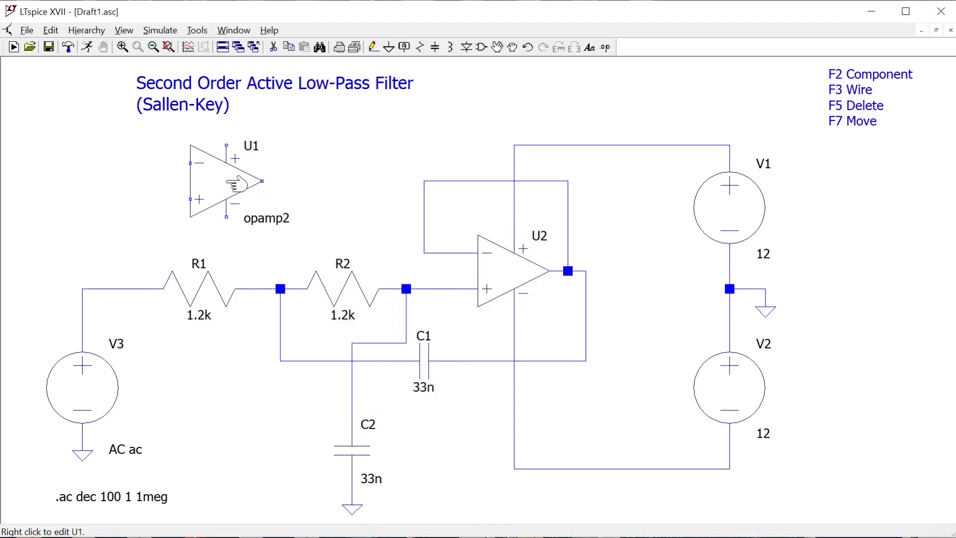
key(ctrl+z)
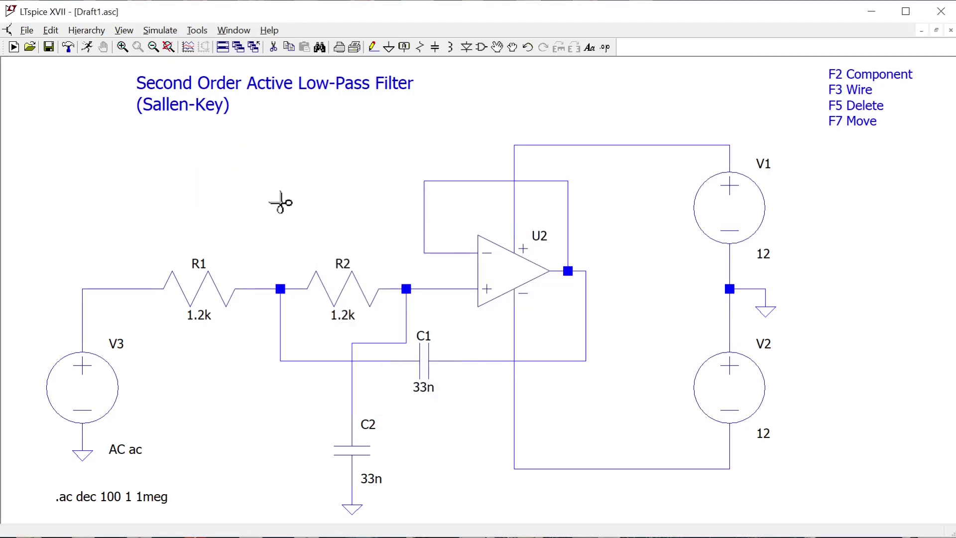
- Run the AC simulation with the voltage at U2's output plotted, and enlarge the plot window over the space freed by lowering the schematic
click(87, 47)
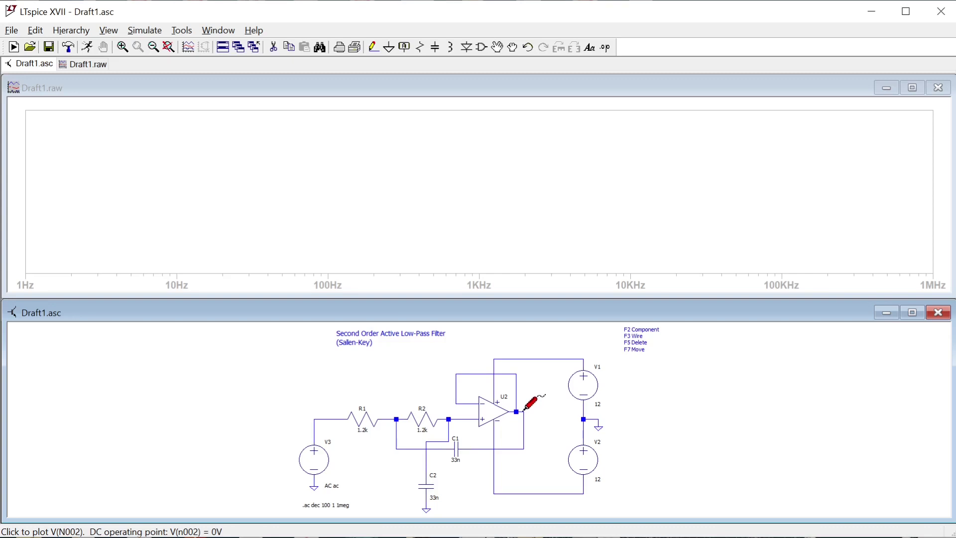
click(524, 410)
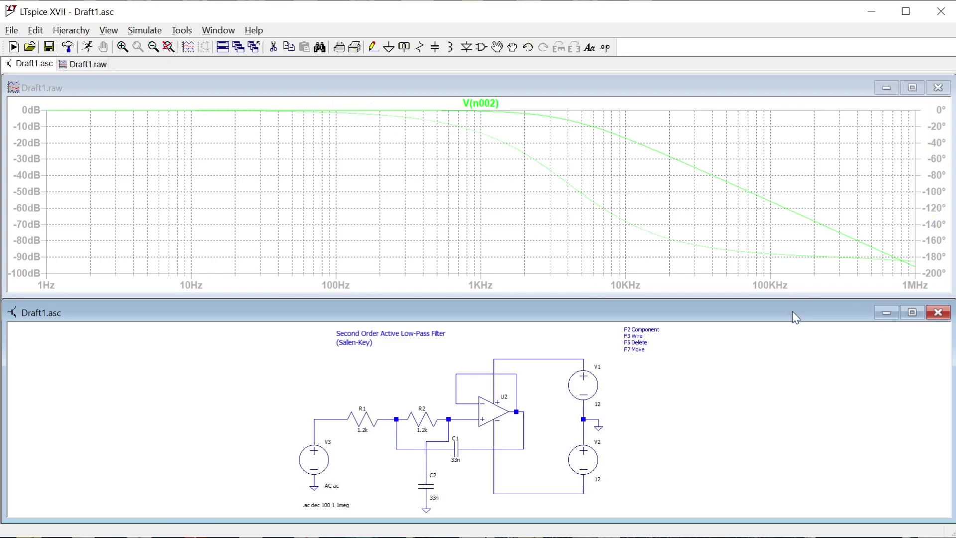
drag(792, 312, 793, 469)
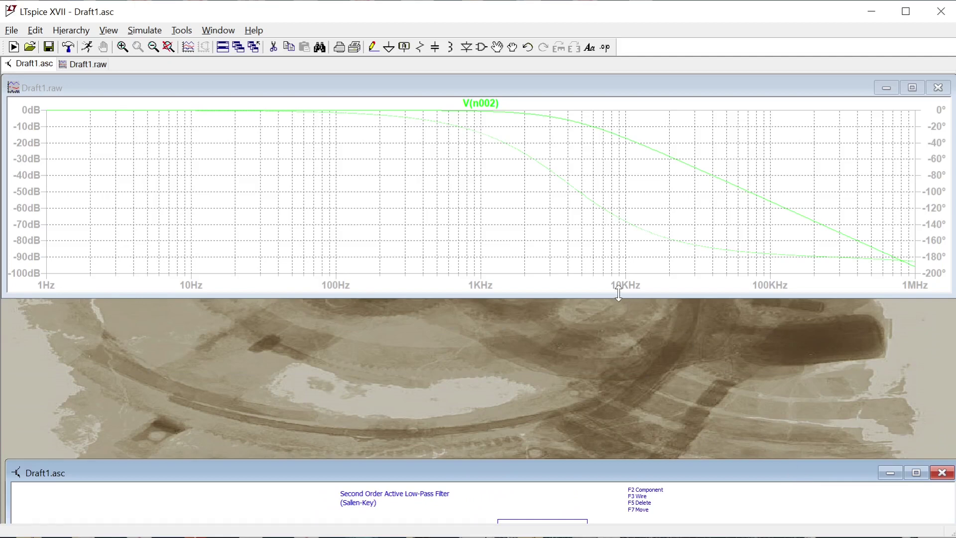
drag(605, 297, 608, 446)
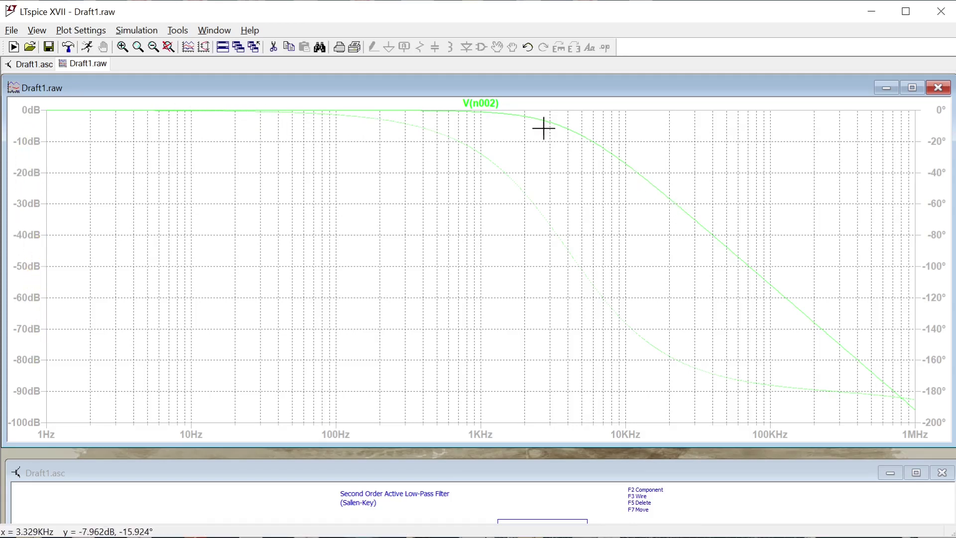
- Change the color of the V(n002) trace to blue
right_click(492, 103)
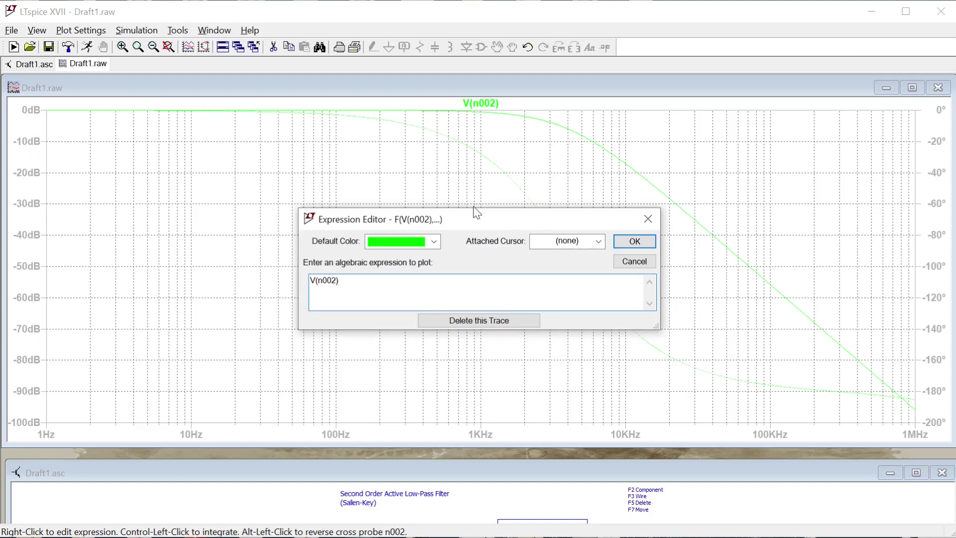
click(434, 241)
click(420, 271)
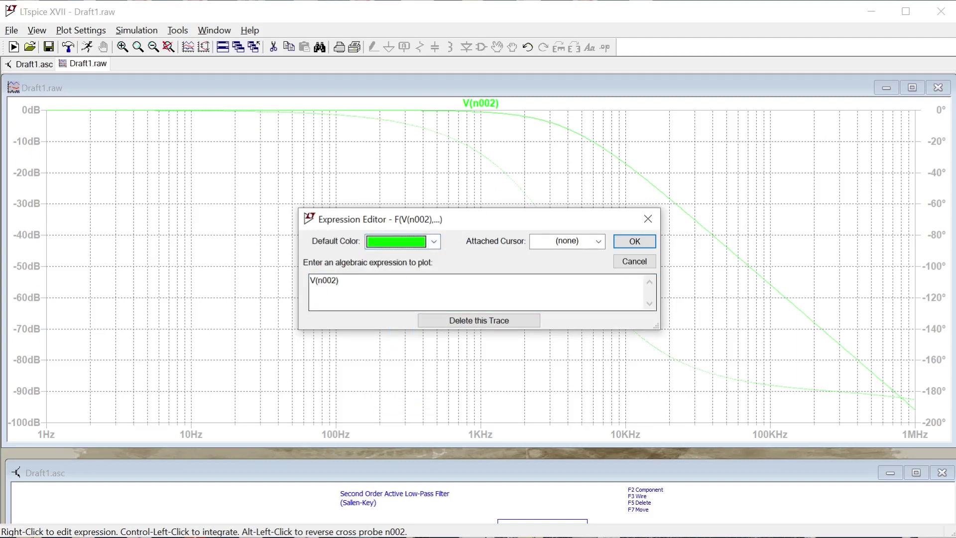
click(434, 241)
click(420, 271)
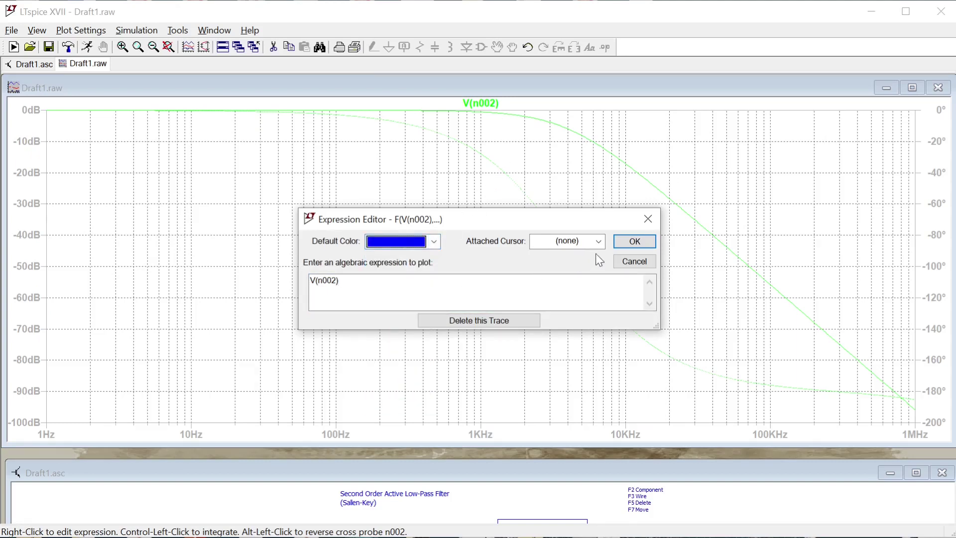
click(634, 241)
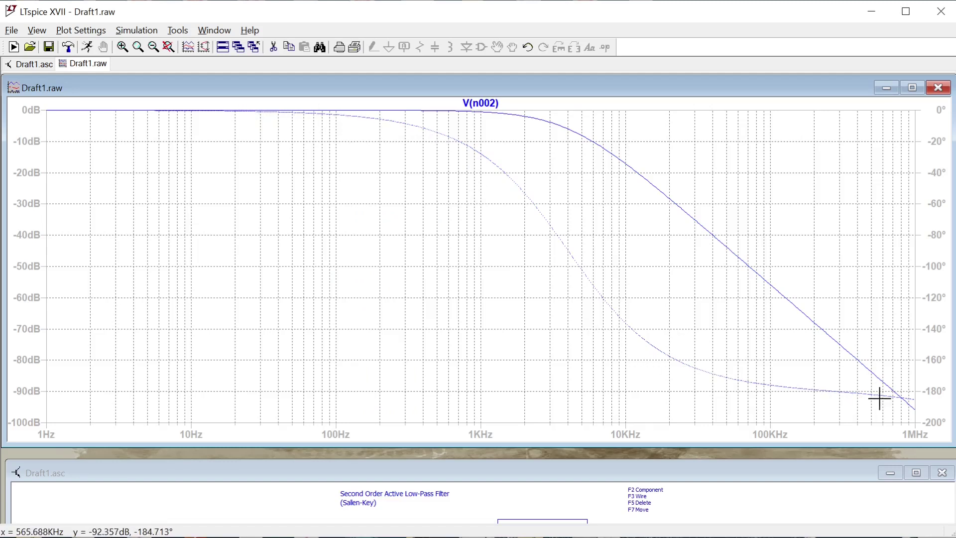
- Remove the phase curve from the plot and arrange the plot and schematic windows one above the other at roughly equal height
right_click(931, 199)
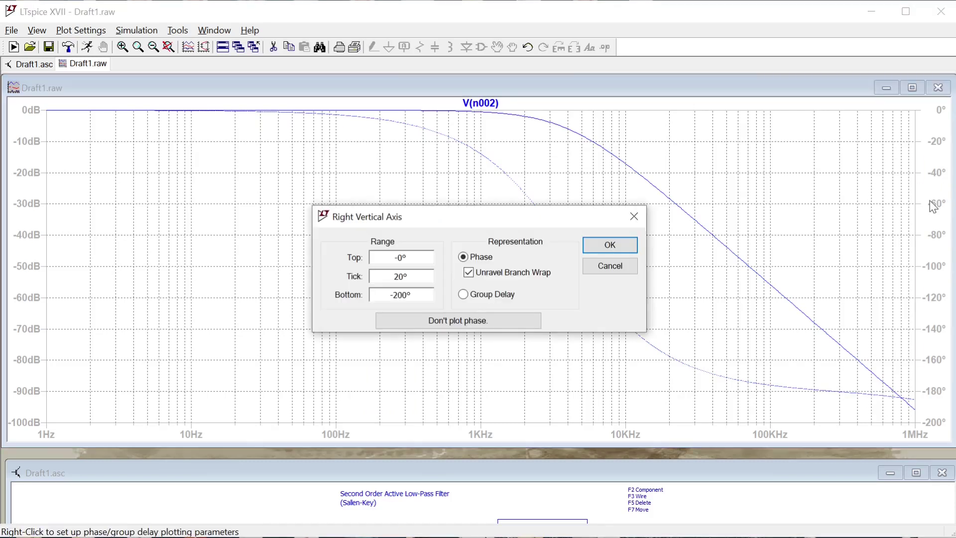
click(475, 321)
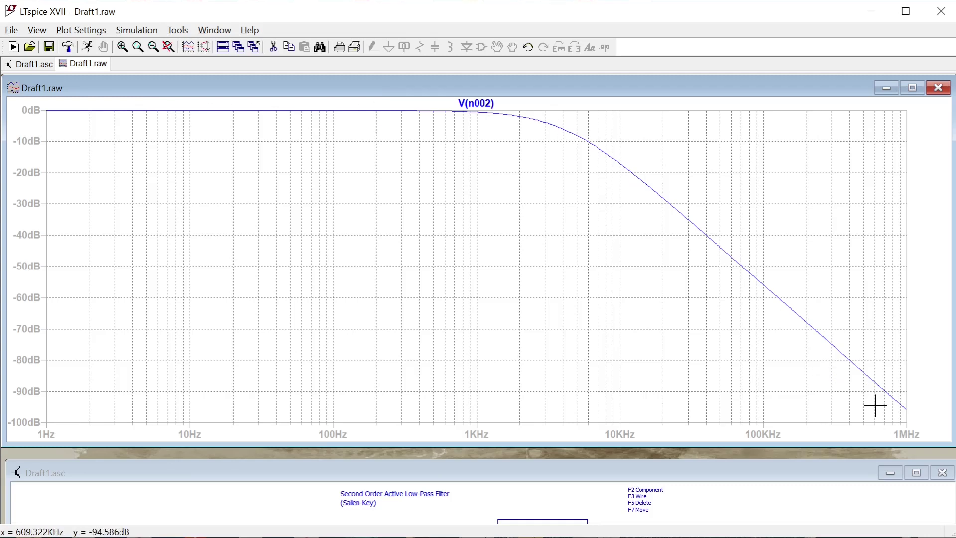
drag(732, 445, 724, 294)
drag(646, 482, 640, 322)
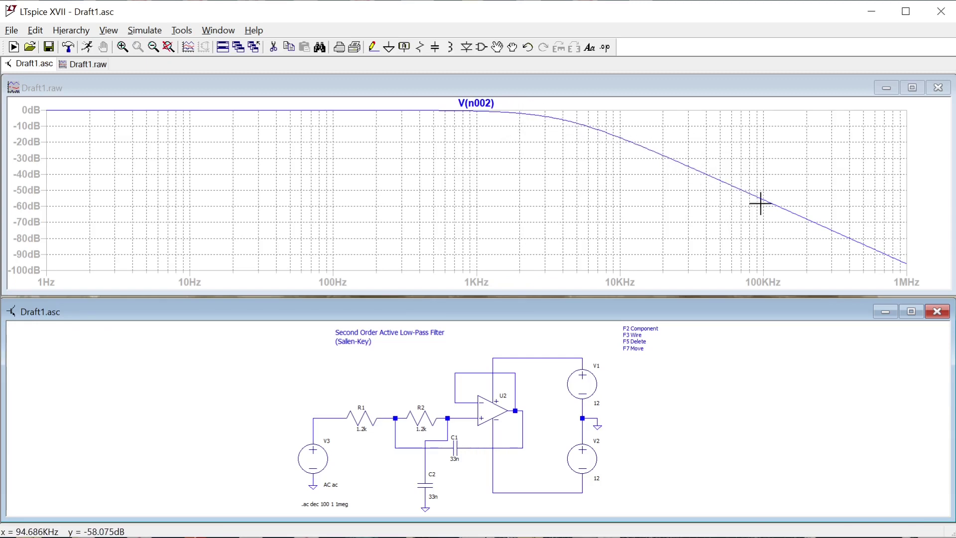
- Make the V(n002) waveform plot the active window
right_click(832, 241)
click(857, 277)
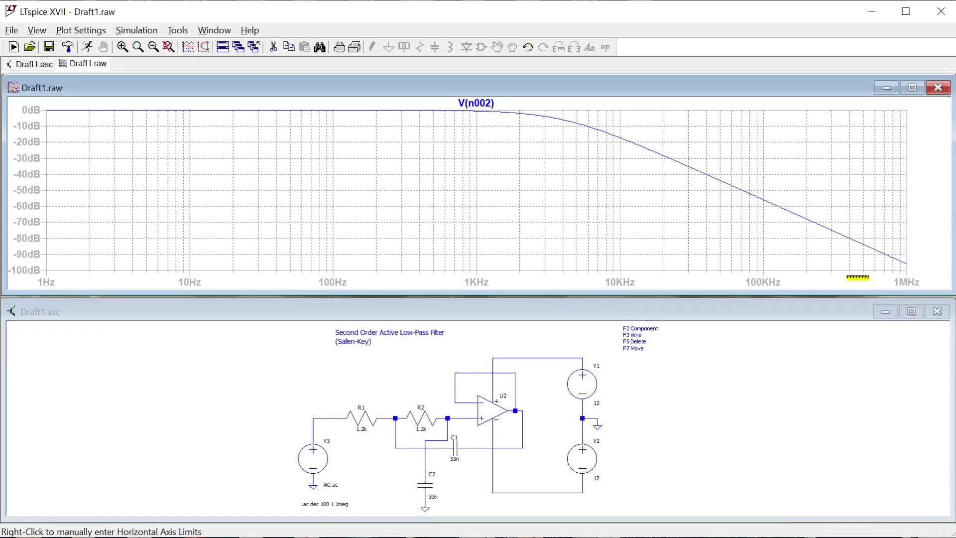